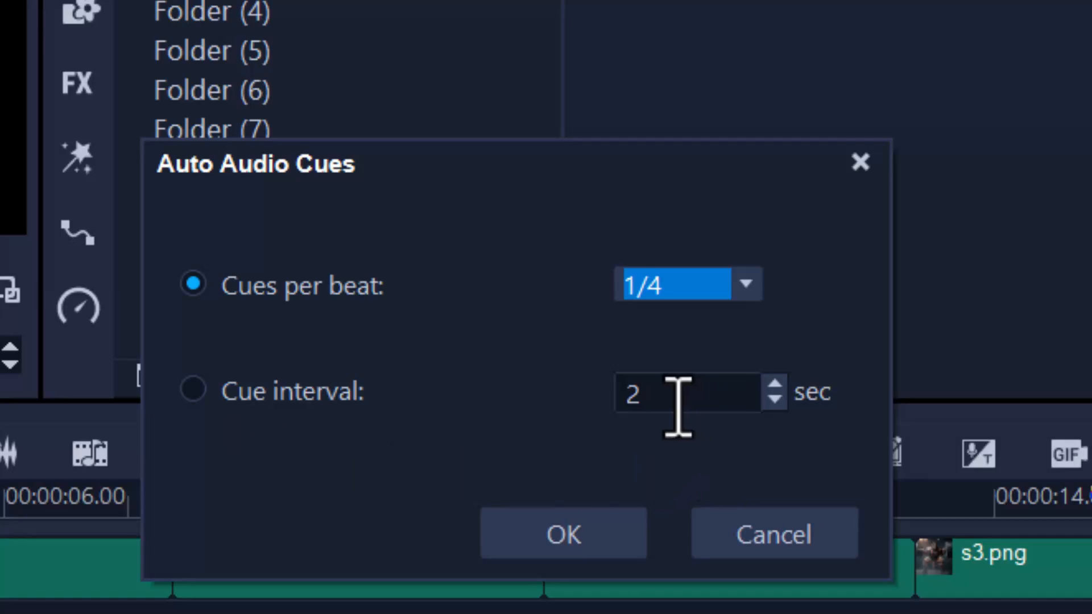
Generate automatic audio cues on the music track at 1/4 cues per beat
{"action": "left_click", "coordinate": [746, 284]}
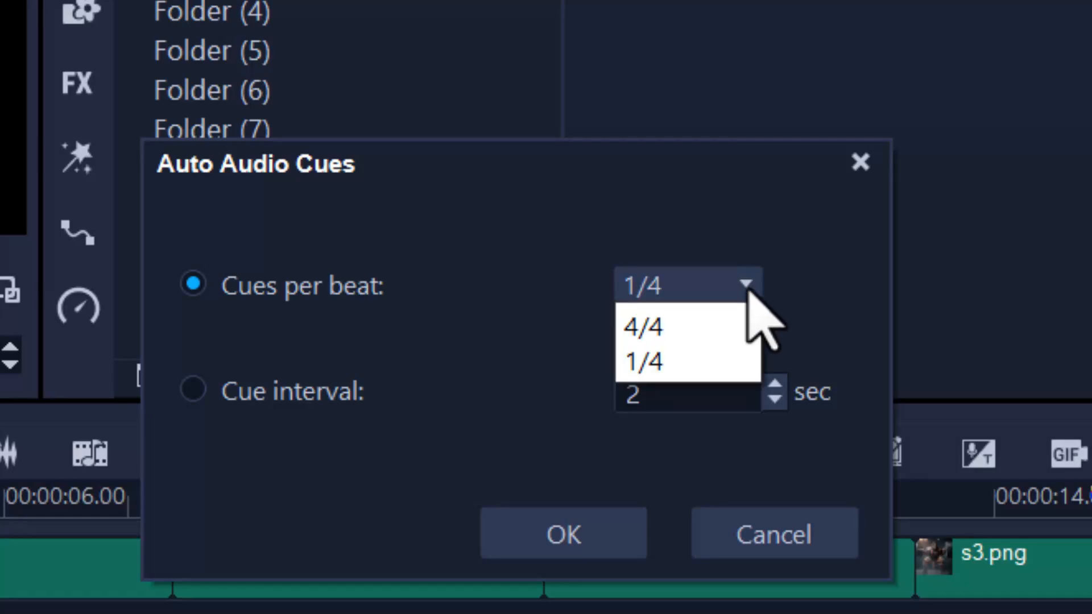
{"action": "left_click", "coordinate": [747, 285]}
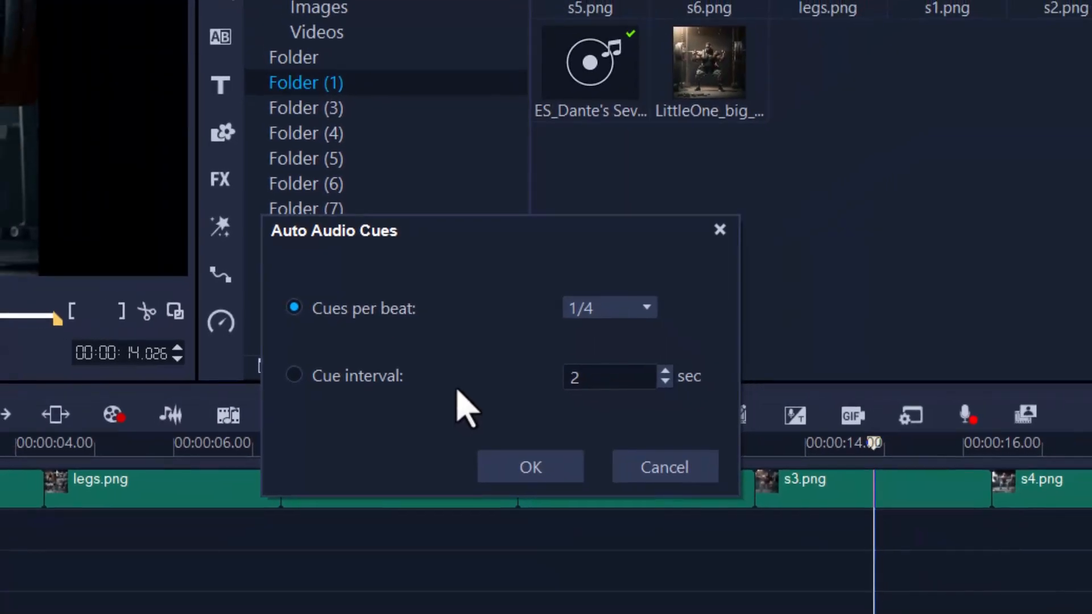
{"action": "left_click", "coordinate": [543, 471]}
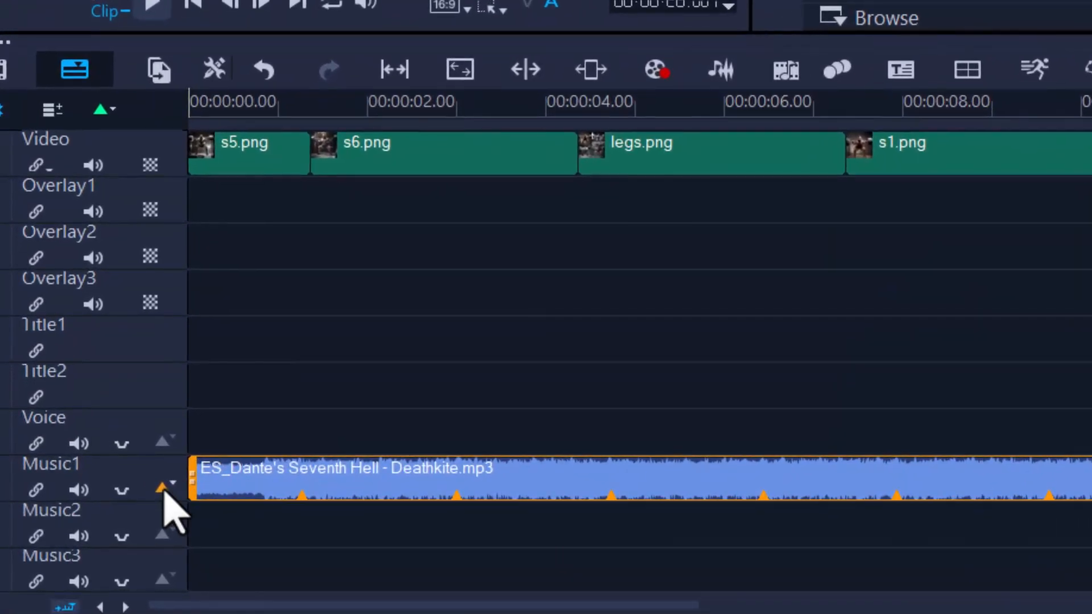
{"action": "left_click", "coordinate": [163, 490]}
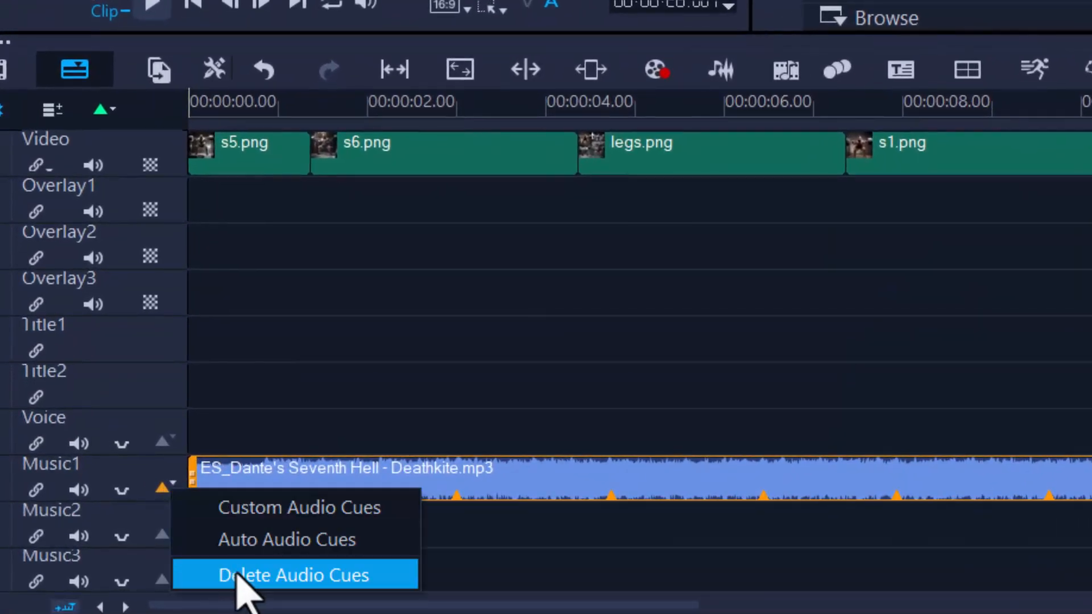
{"action": "left_click", "coordinate": [568, 327]}
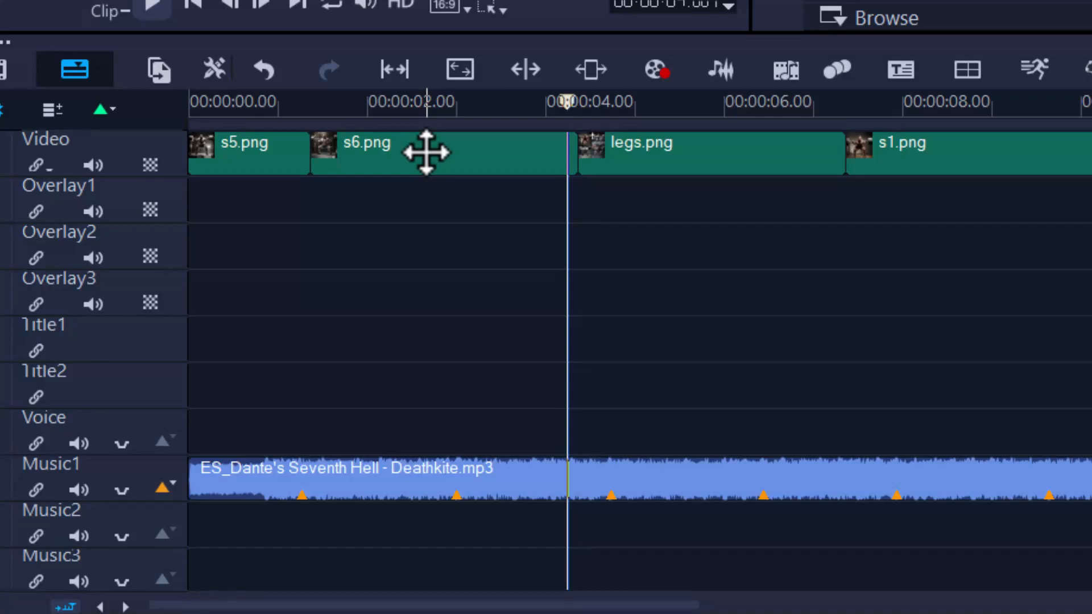
Shorten the s6.png, legs.png and s1.png clips on the Video track so each ends at the next audio cue marker
{"action": "left_click", "coordinate": [425, 153]}
{"action": "left_click_drag", "start_coordinate": [576, 157], "coordinate": [463, 187]}
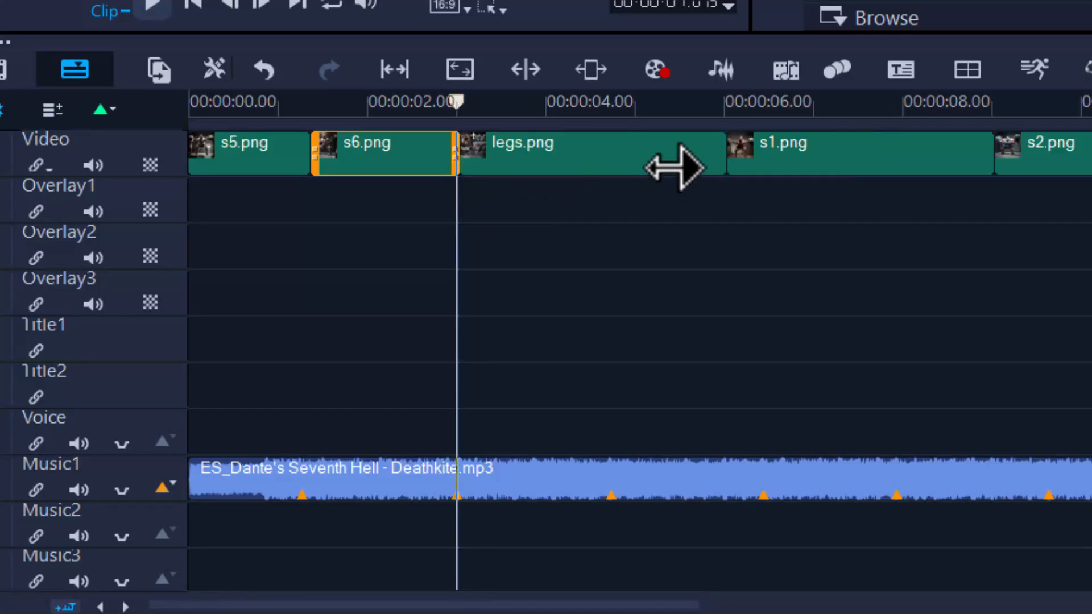
{"action": "left_click", "coordinate": [668, 163]}
{"action": "left_click_drag", "start_coordinate": [717, 159], "coordinate": [621, 178]}
{"action": "left_click", "coordinate": [796, 160]}
{"action": "left_click_drag", "start_coordinate": [881, 161], "coordinate": [766, 176]}
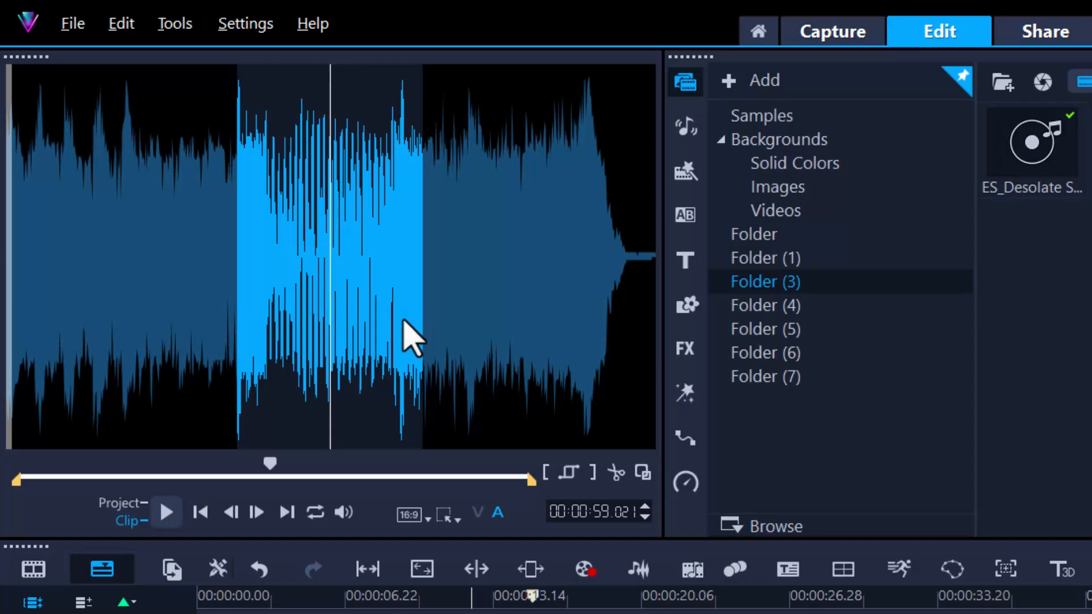
Mark a middle section of the Desolate Space music clip around 00:01:05.015, extend it both ways and delete it
{"action": "left_click_drag", "start_coordinate": [272, 462], "coordinate": [295, 464]}
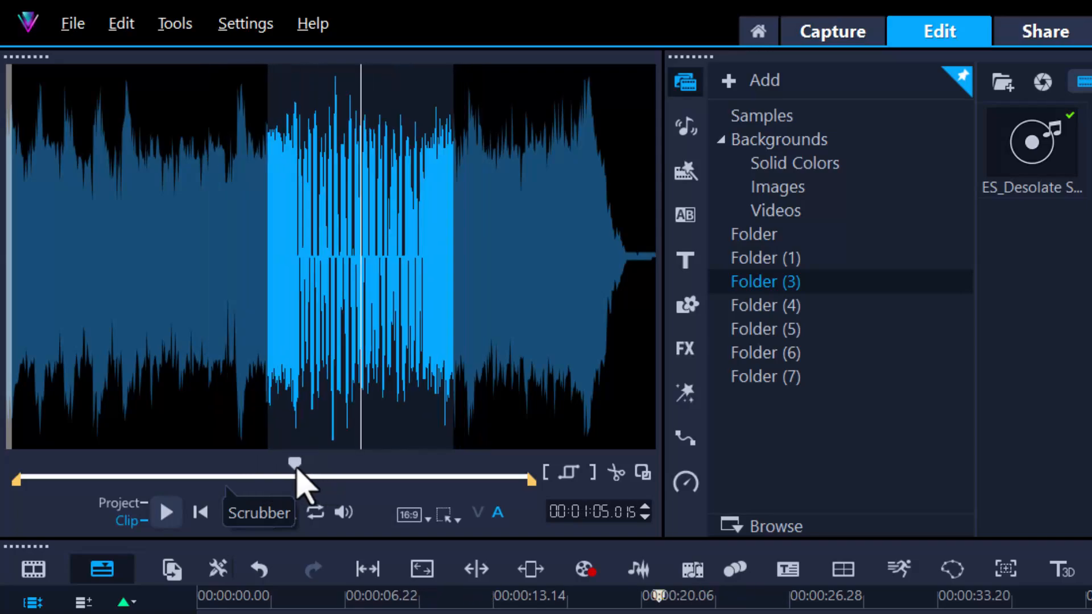
{"action": "left_click", "coordinate": [568, 472]}
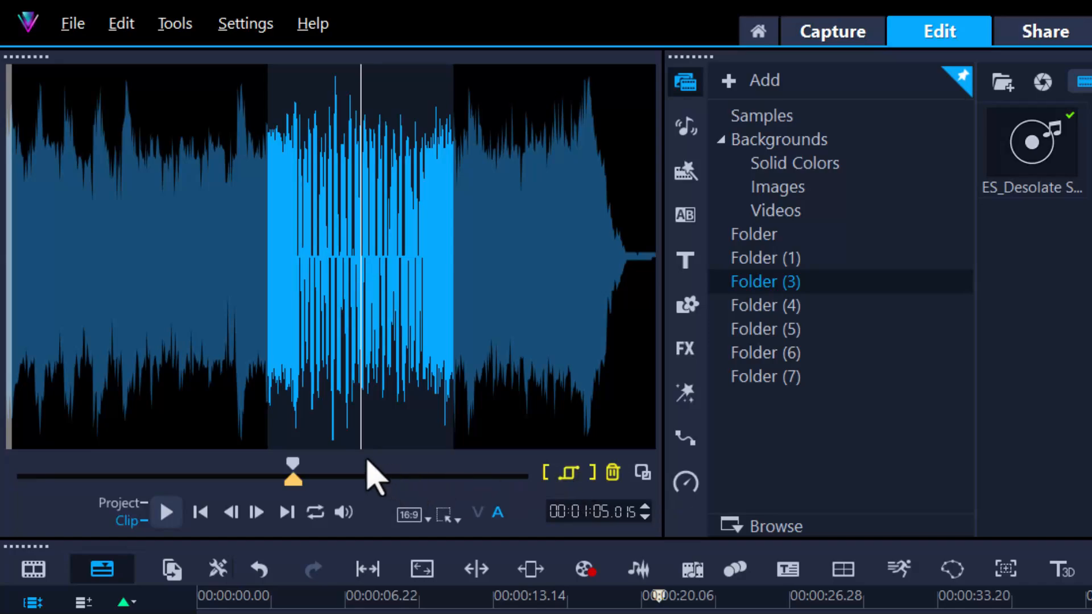
{"action": "left_click_drag", "start_coordinate": [307, 480], "coordinate": [369, 480]}
{"action": "left_click_drag", "start_coordinate": [288, 480], "coordinate": [238, 480]}
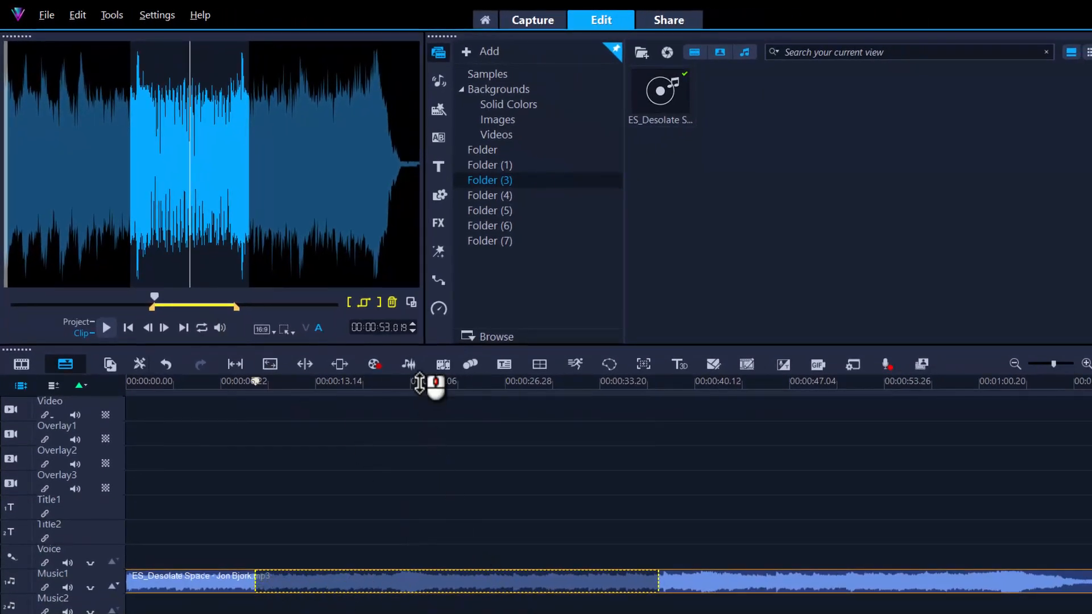
{"action": "left_click", "coordinate": [392, 302]}
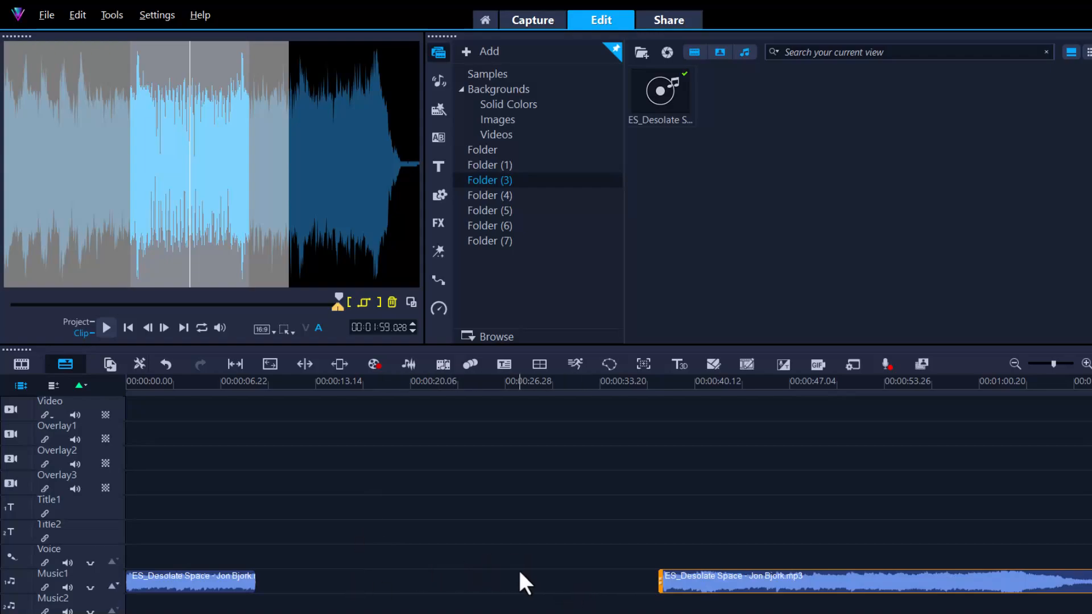
Undo the deletion of the music clip's middle section and scrub through the clip preview
{"action": "key", "text": "ctrl+z"}
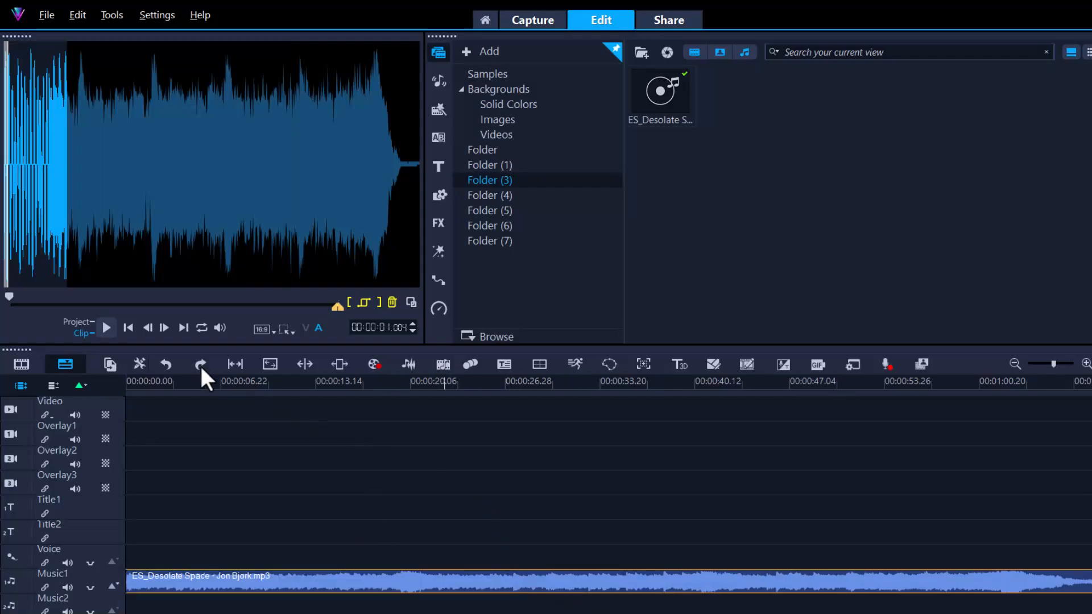
{"action": "left_click_drag", "start_coordinate": [11, 295], "coordinate": [203, 312]}
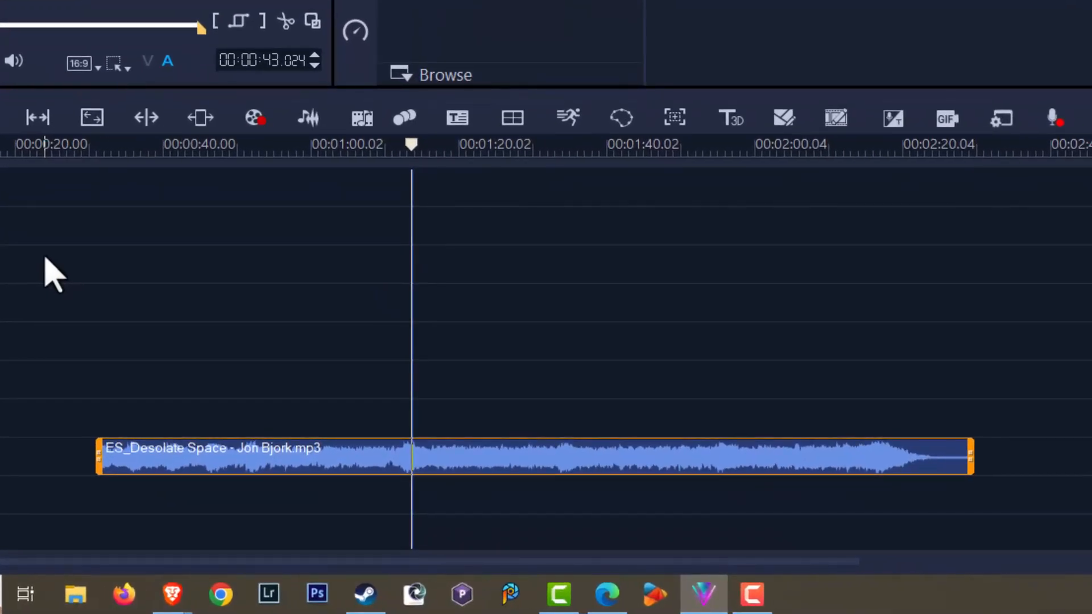
In the Sound Mixer, add two volume control points to the music clip and lower both clip ends to fade it in and out
{"action": "left_click", "coordinate": [317, 121]}
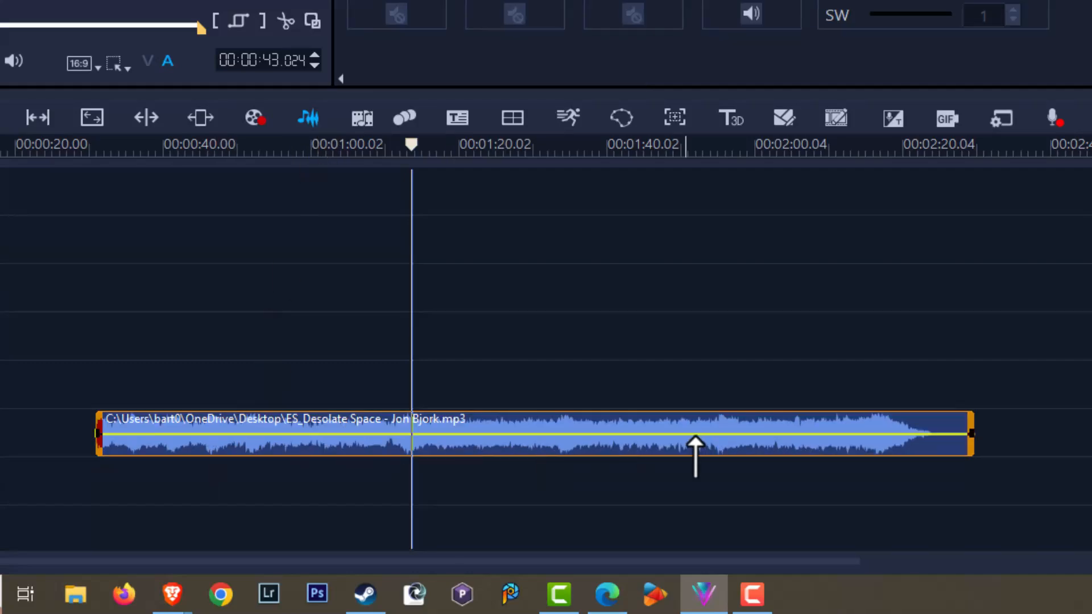
{"action": "left_click", "coordinate": [361, 434]}
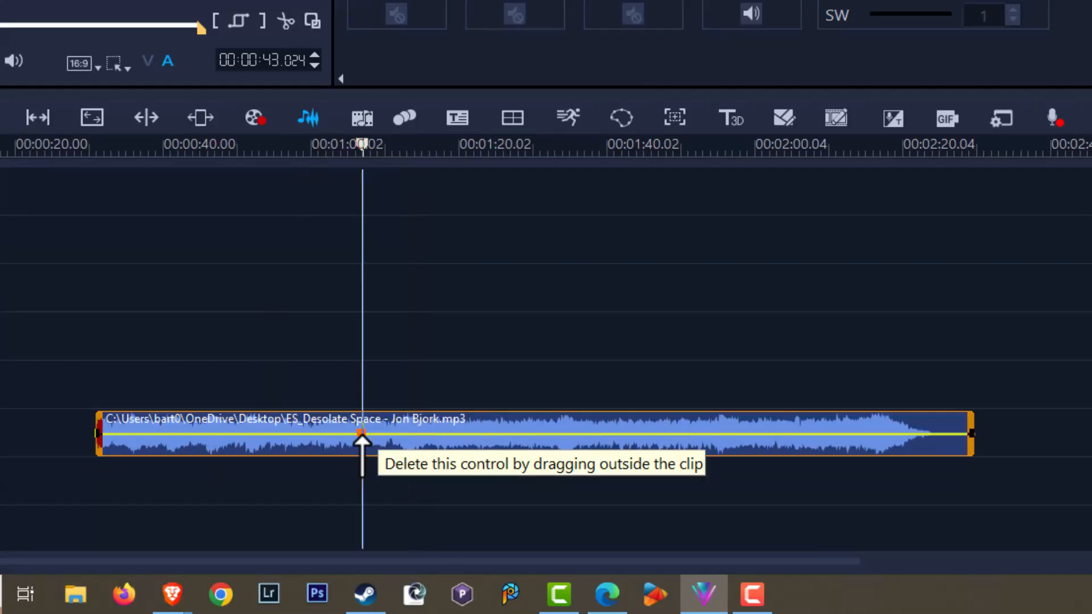
{"action": "left_click", "coordinate": [706, 434]}
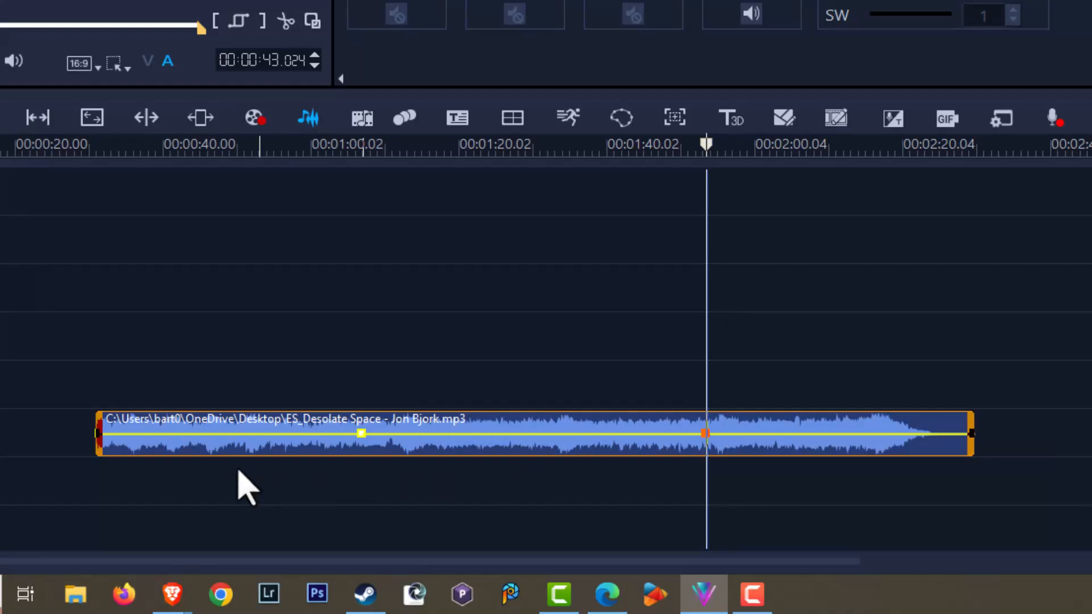
{"action": "left_click_drag", "start_coordinate": [99, 433], "coordinate": [99, 454]}
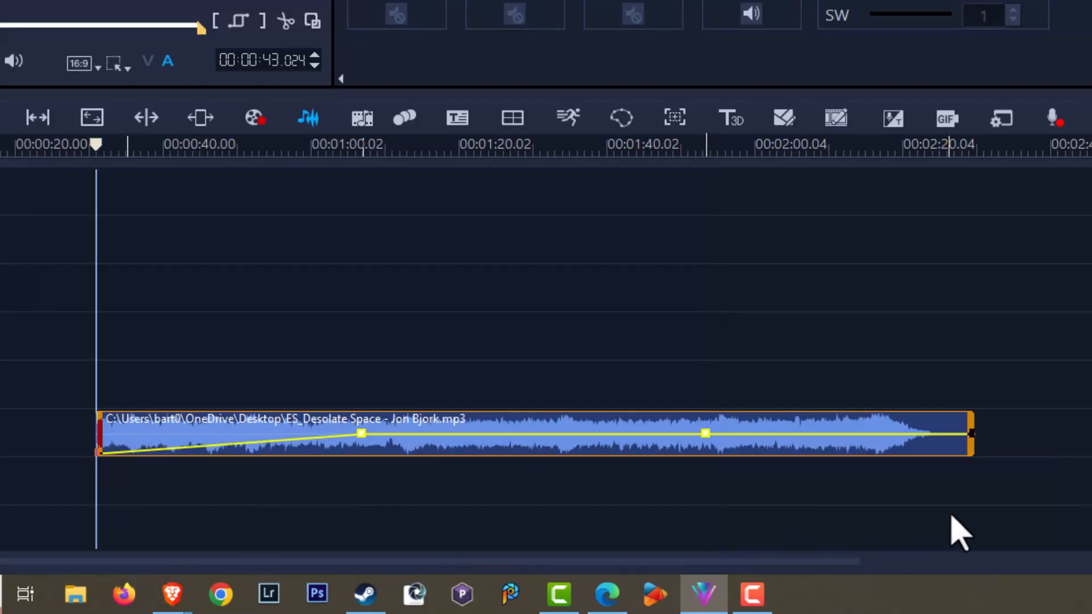
{"action": "left_click_drag", "start_coordinate": [970, 433], "coordinate": [972, 474]}
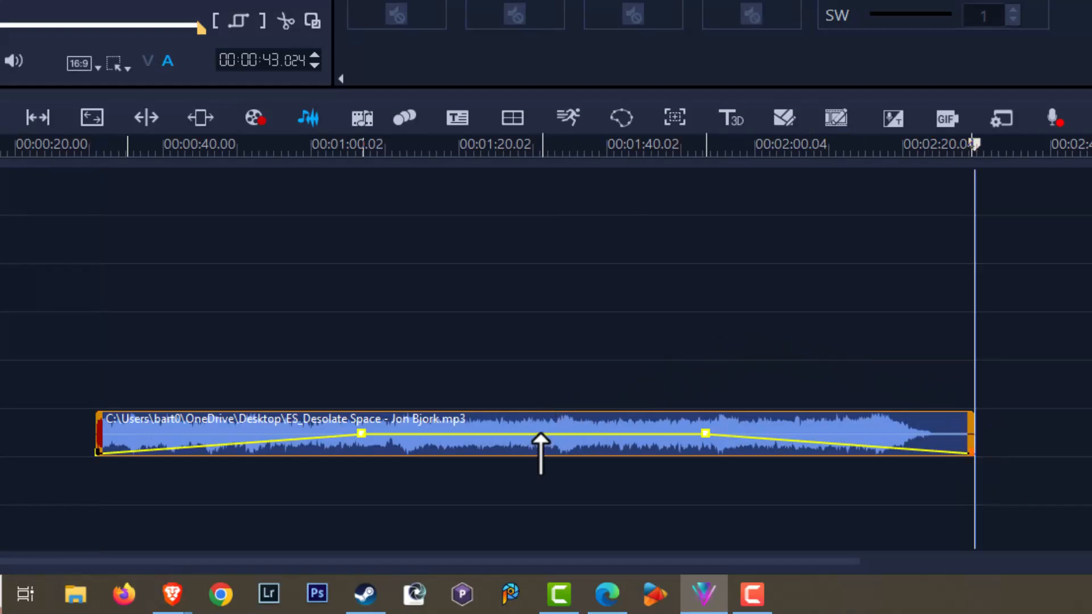
Add a volume control point midway between the two existing ones on the music clip and remove it from the clip
{"action": "left_click", "coordinate": [541, 434]}
{"action": "mouse_move", "coordinate": [540, 434]}
{"action": "left_mouse_down"}
{"action": "mouse_move", "coordinate": [540, 449]}
{"action": "mouse_move", "coordinate": [540, 435]}
{"action": "left_mouse_up"}
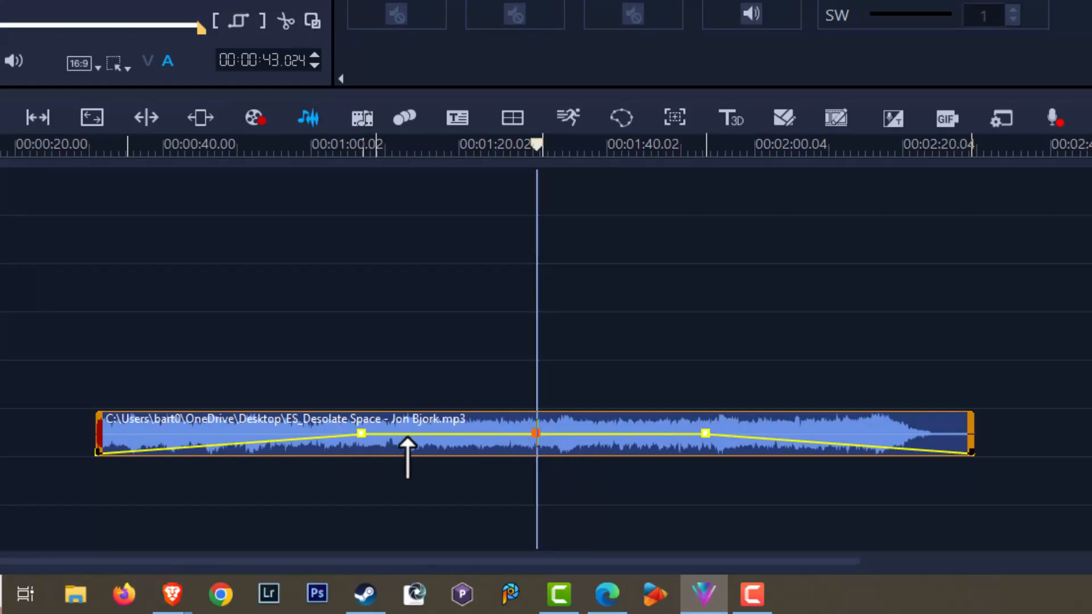
{"action": "left_click", "coordinate": [541, 438]}
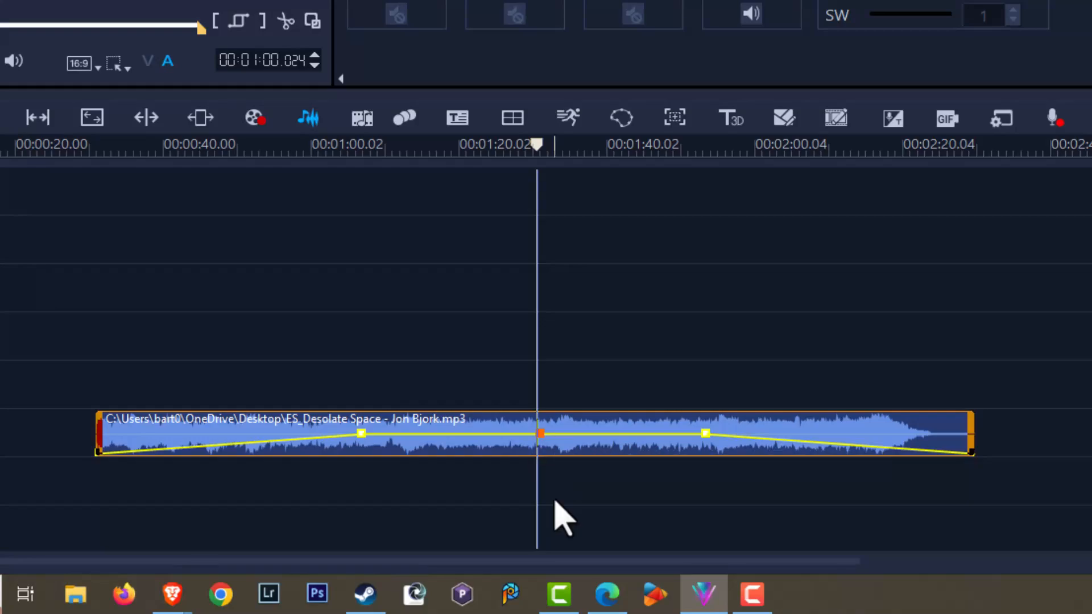
{"action": "left_click_drag", "start_coordinate": [541, 436], "coordinate": [538, 325]}
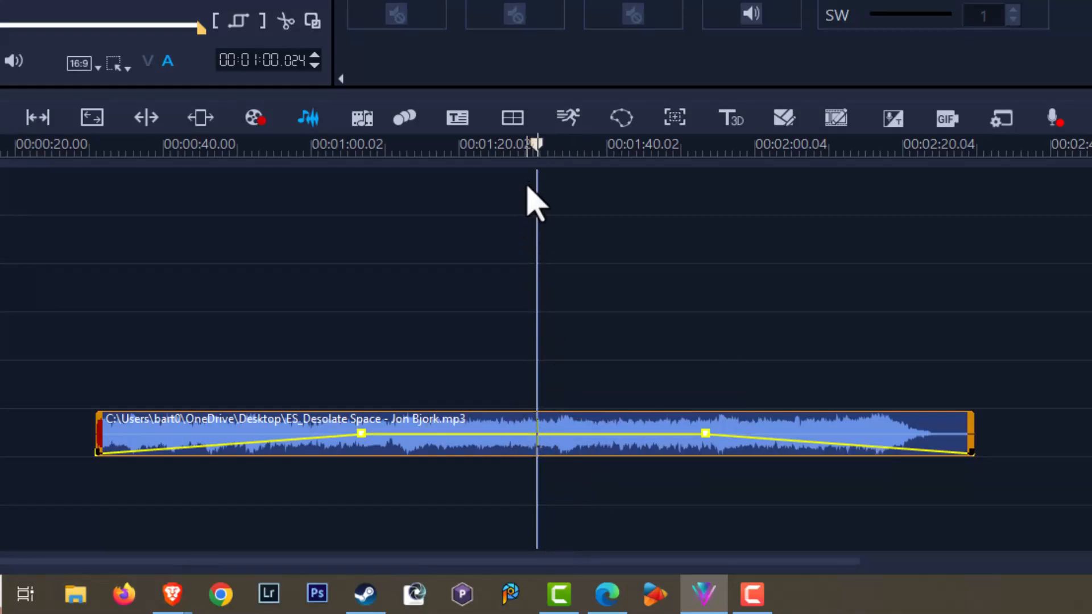
{"action": "mouse_move", "coordinate": [526, 435]}
{"action": "left_mouse_down"}
{"action": "mouse_move", "coordinate": [525, 425]}
{"action": "mouse_move", "coordinate": [527, 444]}
{"action": "mouse_move", "coordinate": [527, 430]}
{"action": "left_mouse_up"}
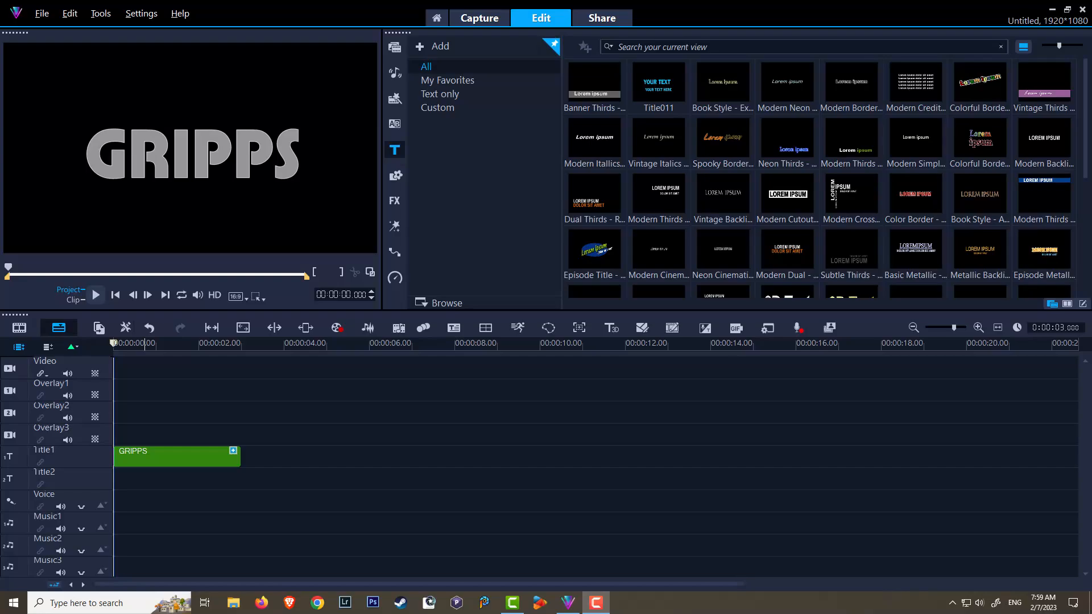
Open the GRIPPS title's options for editing its motion
{"action": "left_click", "coordinate": [176, 455]}
{"action": "double_click", "coordinate": [177, 455]}
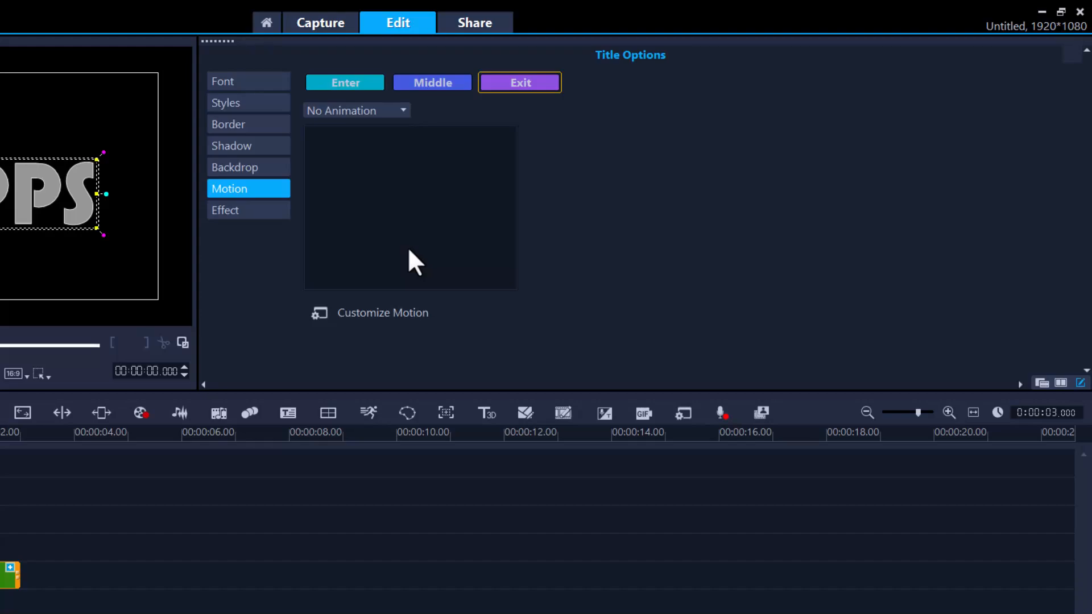
Browse the exit animation types for the GRIPPS title and choose Fly
{"action": "left_click", "coordinate": [341, 113]}
{"action": "left_click", "coordinate": [344, 118]}
{"action": "left_click", "coordinate": [330, 109]}
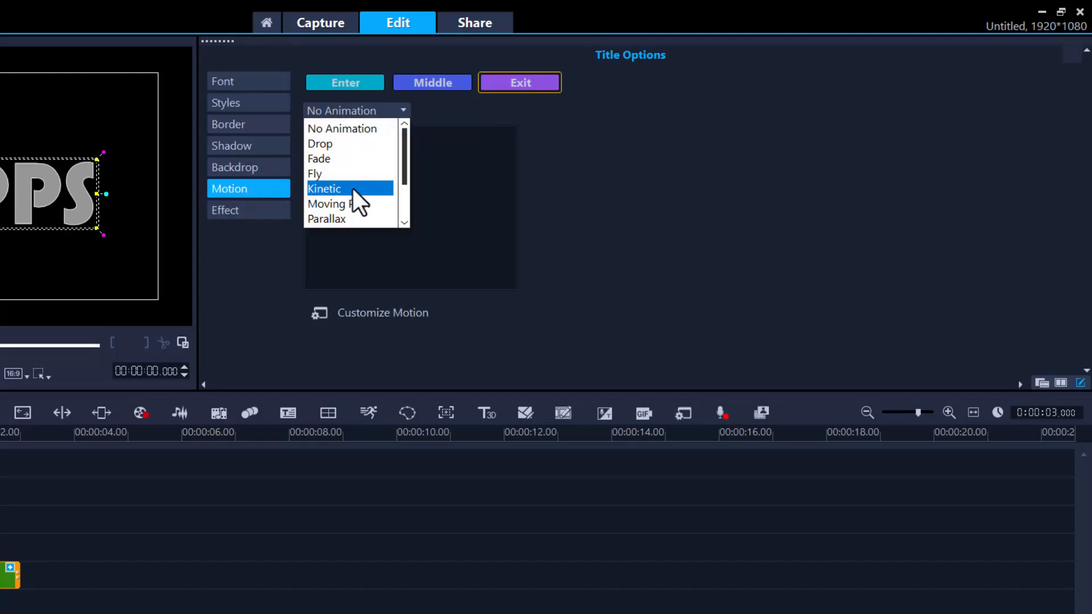
{"action": "scroll", "coordinate": [352, 189], "scroll_direction": "down", "scroll_amount": 1}
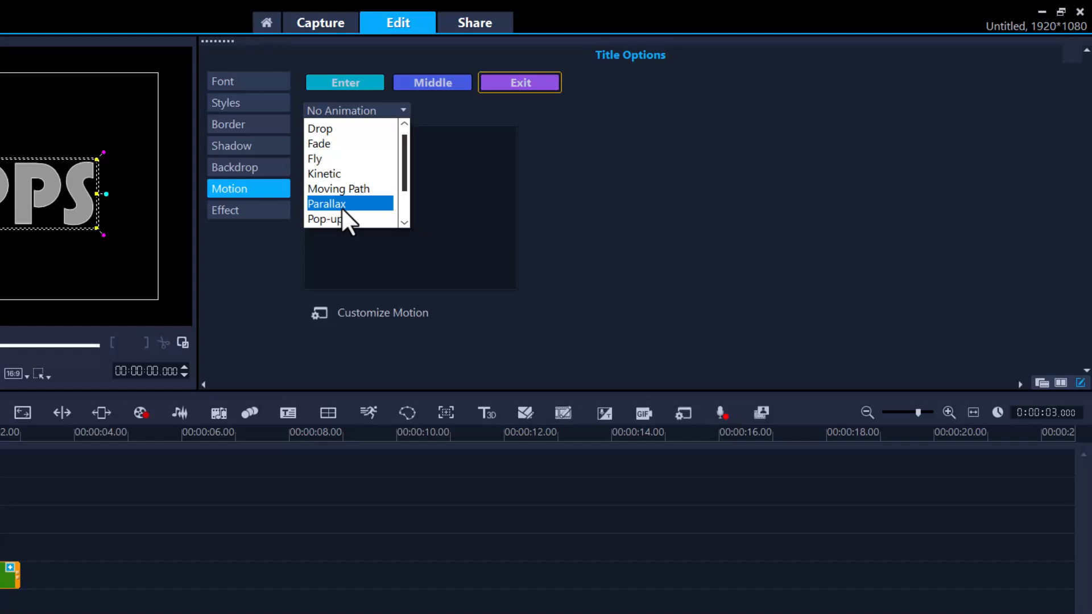
{"action": "left_click", "coordinate": [330, 161]}
Apply the first Fly preset as the GRIPPS title's enter motion and play the clip
{"action": "left_click", "coordinate": [345, 83]}
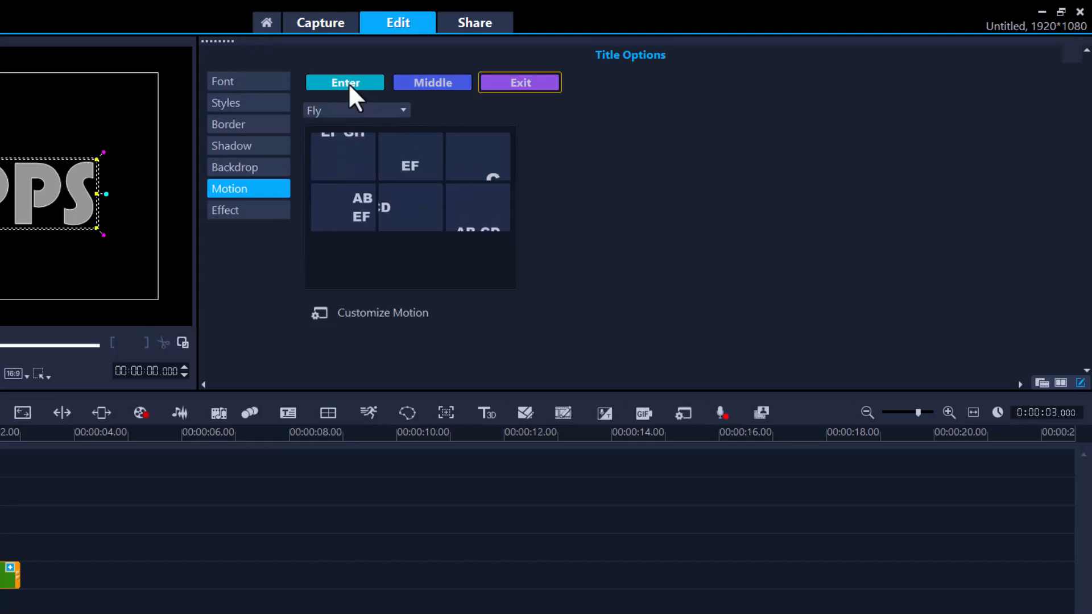
{"action": "left_click", "coordinate": [626, 114]}
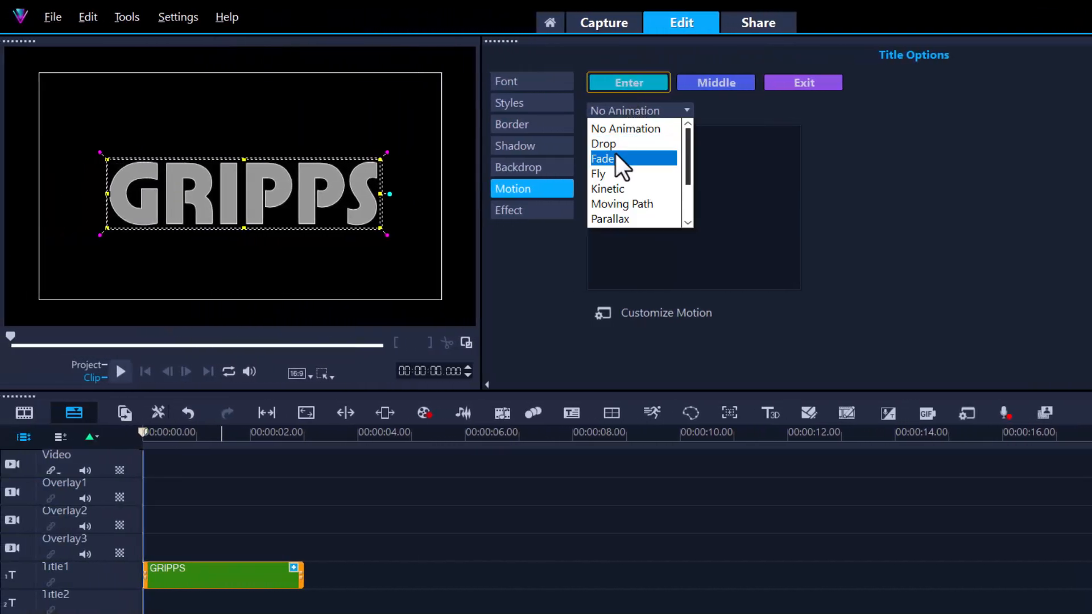
{"action": "left_click", "coordinate": [608, 172]}
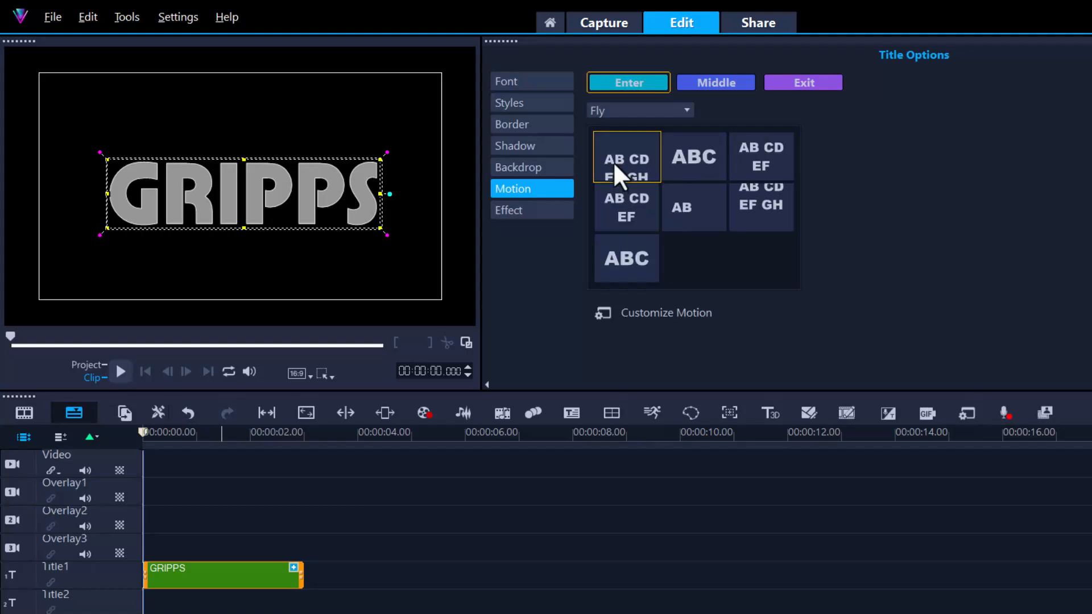
{"action": "left_click", "coordinate": [613, 162]}
{"action": "left_click", "coordinate": [123, 370]}
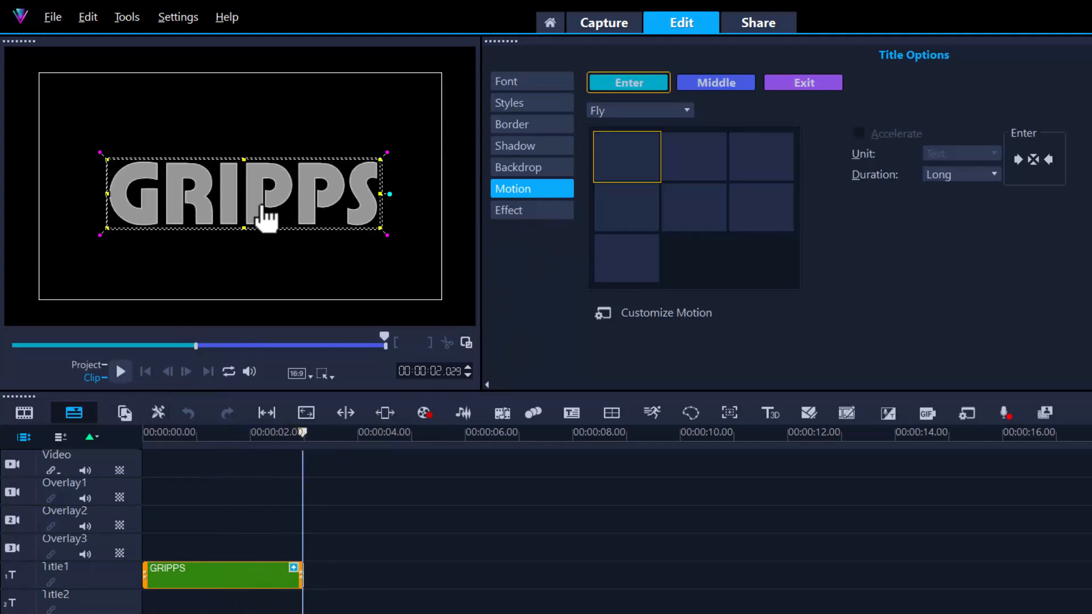
Apply the third Fade preset as the title's exit motion and play the title from the start
{"action": "left_click", "coordinate": [786, 83]}
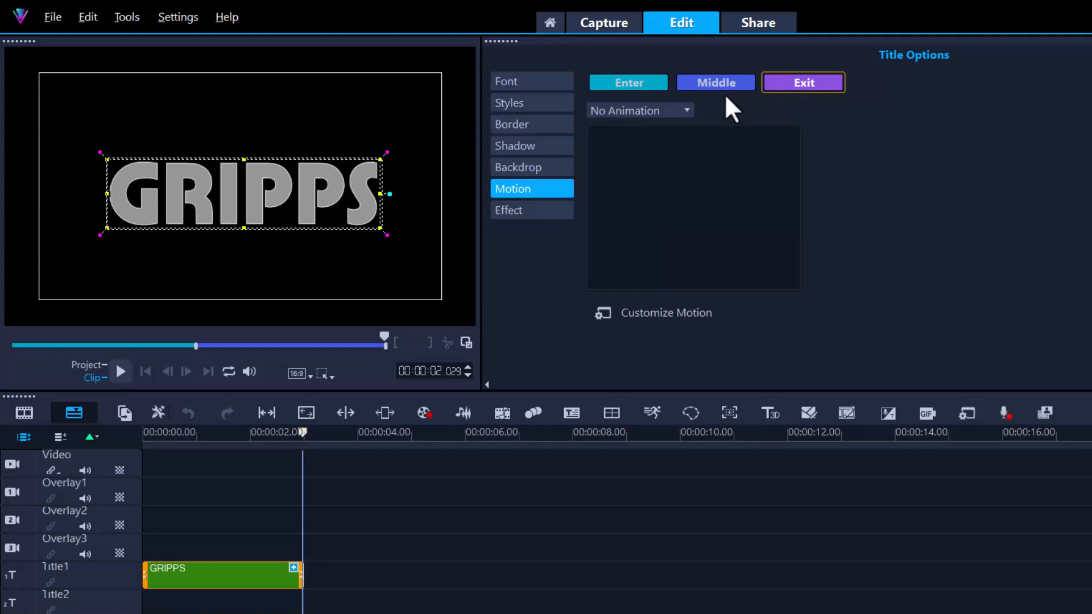
{"action": "left_click", "coordinate": [632, 111]}
{"action": "left_click", "coordinate": [616, 160]}
{"action": "left_click", "coordinate": [756, 158]}
{"action": "left_click_drag", "start_coordinate": [301, 434], "coordinate": [110, 450]}
{"action": "left_click", "coordinate": [120, 370]}
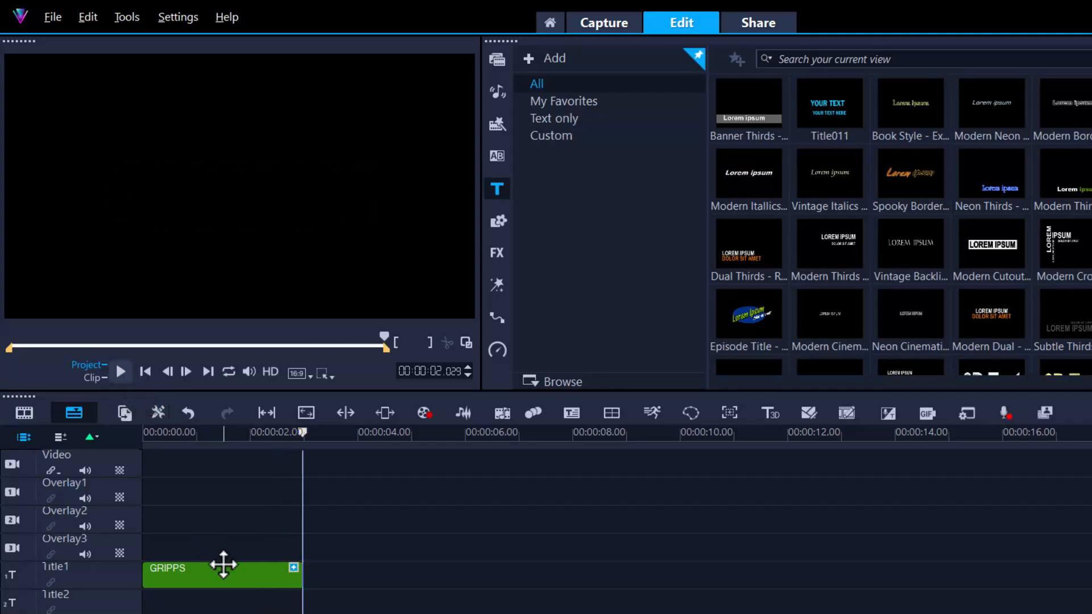
In the GRIPPS title's Customize Motion settings, move the title horizontally to about X 97 at 0:00:02.016 and play the motion
{"action": "left_click", "coordinate": [227, 582]}
{"action": "double_click", "coordinate": [227, 583]}
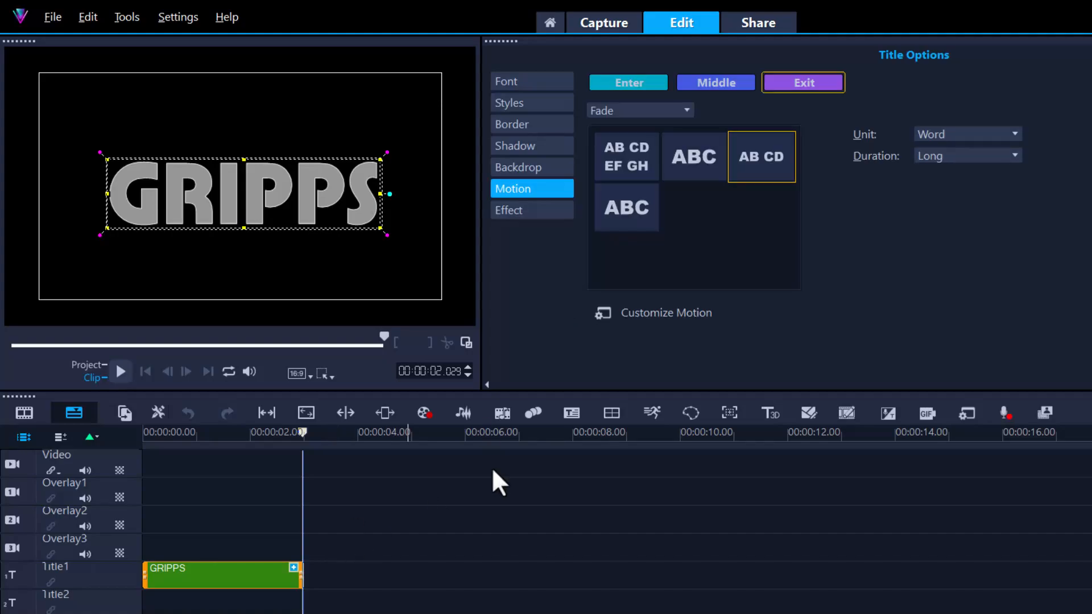
{"action": "left_click", "coordinate": [692, 314]}
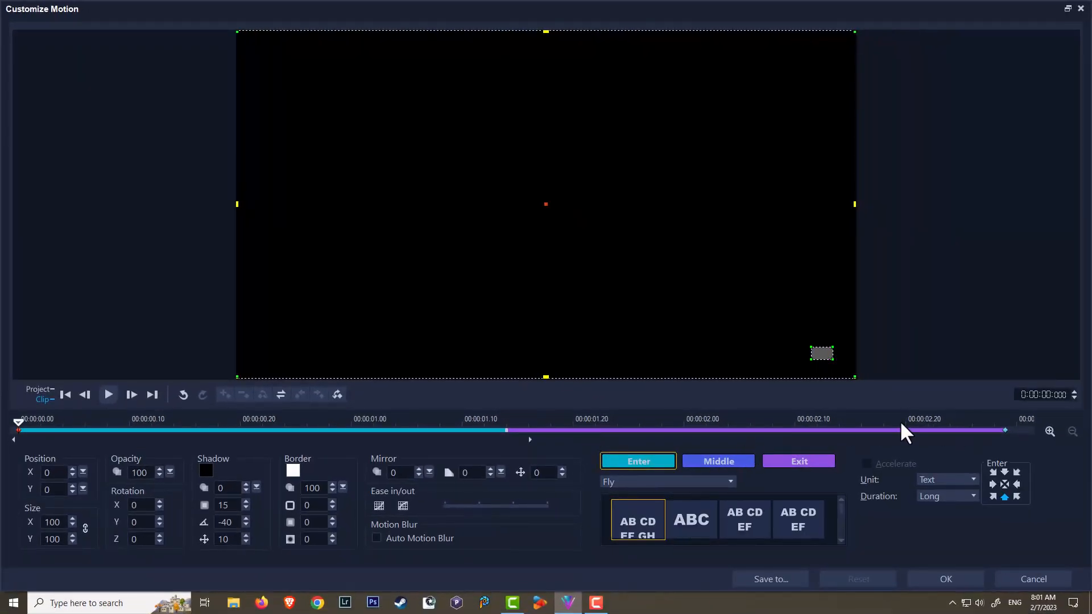
{"action": "left_click_drag", "start_coordinate": [22, 421], "coordinate": [861, 426]}
{"action": "left_click_drag", "start_coordinate": [553, 215], "coordinate": [845, 217]}
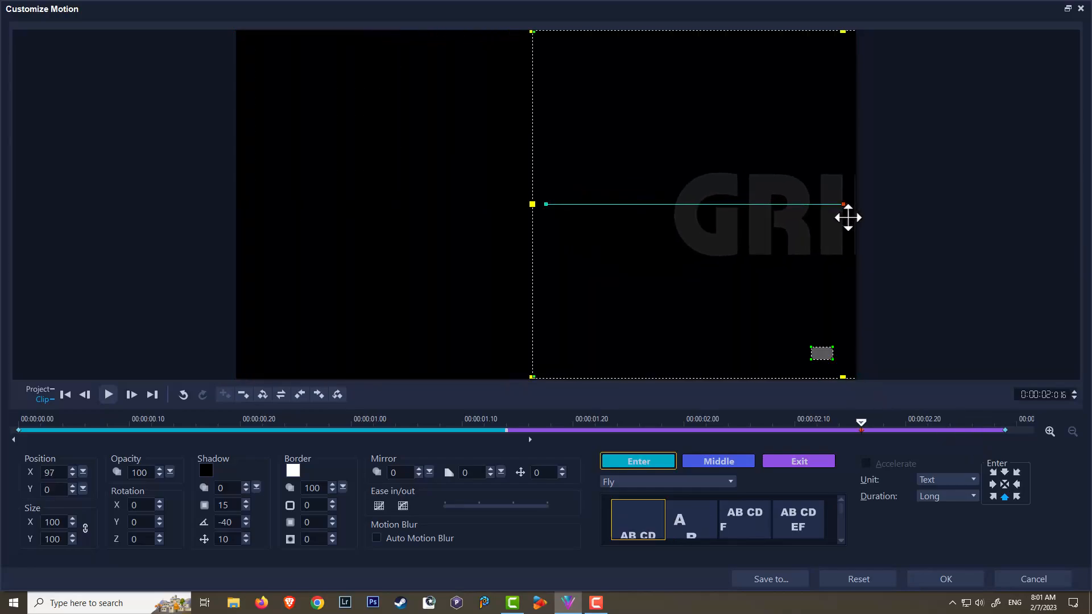
{"action": "left_click", "coordinate": [112, 391]}
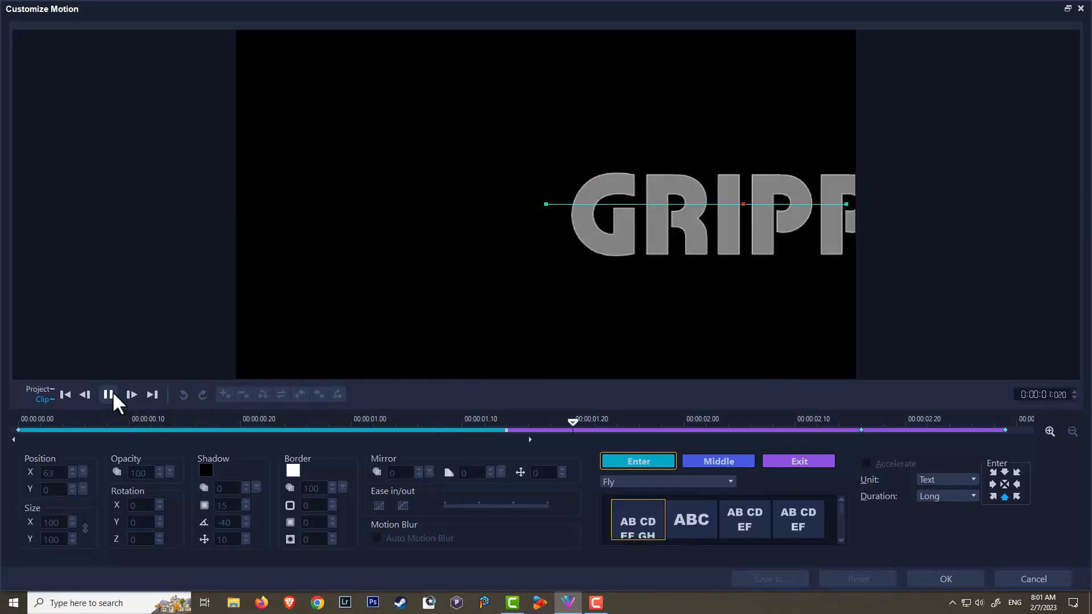
Pause the motion playback and look through the Duration and Unit options of the Fly enter motion
{"action": "left_click", "coordinate": [108, 394]}
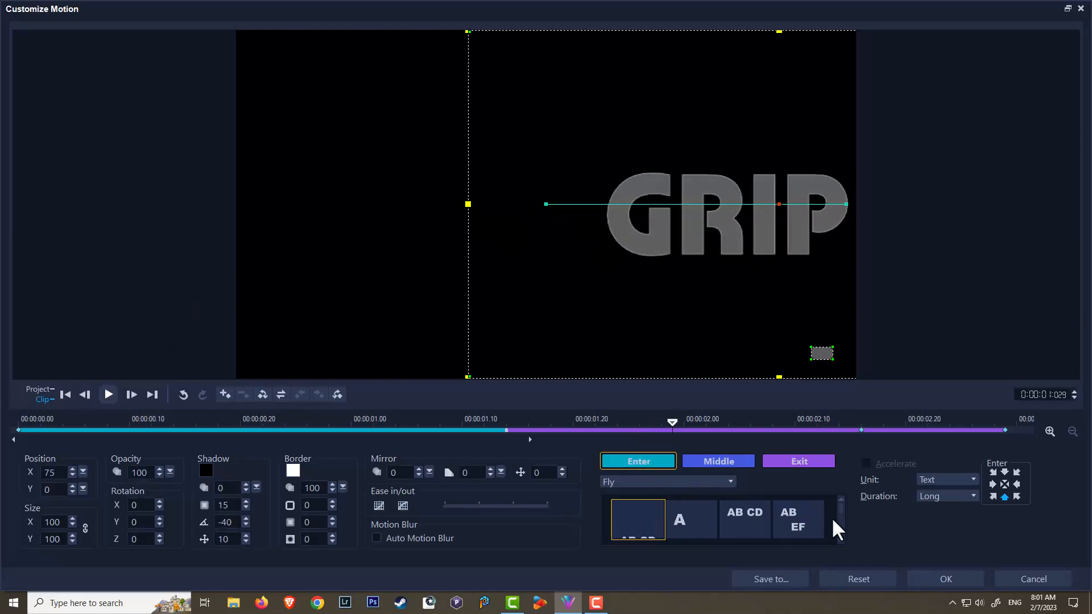
{"action": "left_click", "coordinate": [947, 496]}
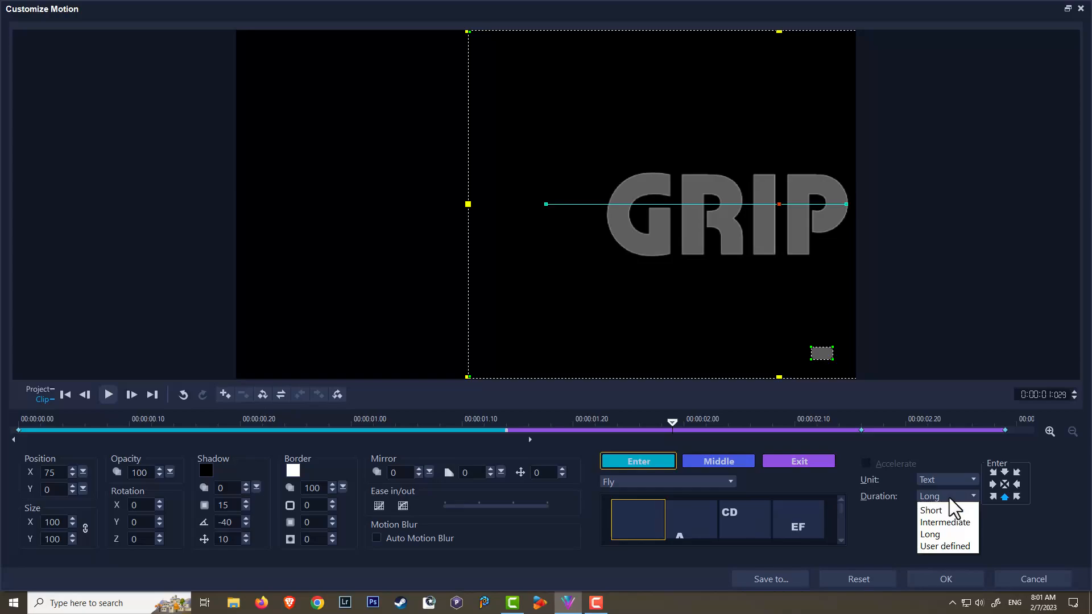
{"action": "left_click", "coordinate": [946, 483]}
{"action": "left_click", "coordinate": [946, 479]}
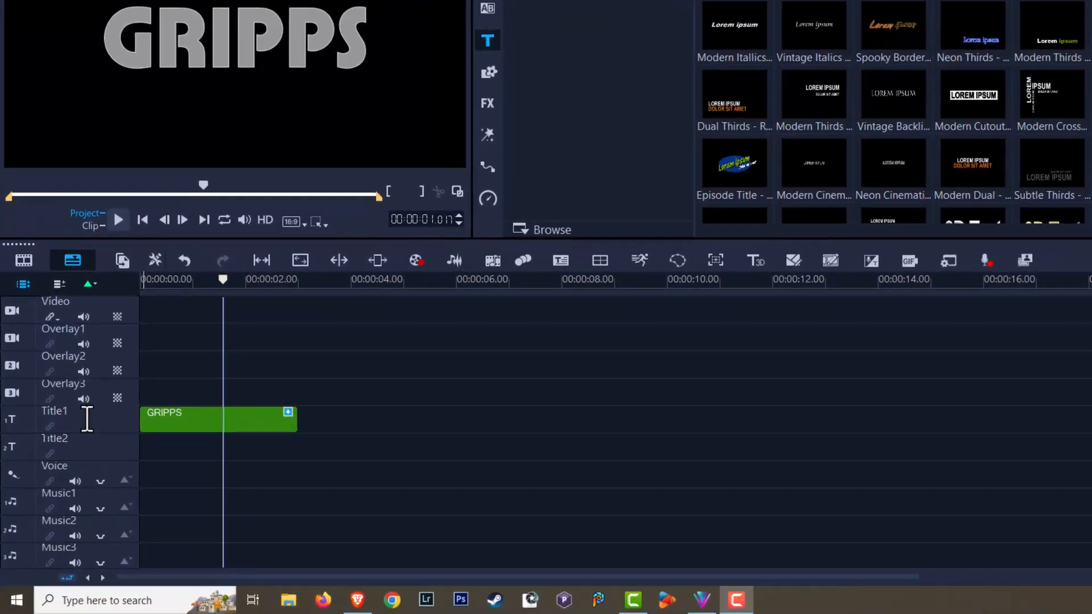
Insert the video file intro 2023.mp4 into the GRIPPS title clip and play part of the project to check it
{"action": "left_click", "coordinate": [175, 460]}
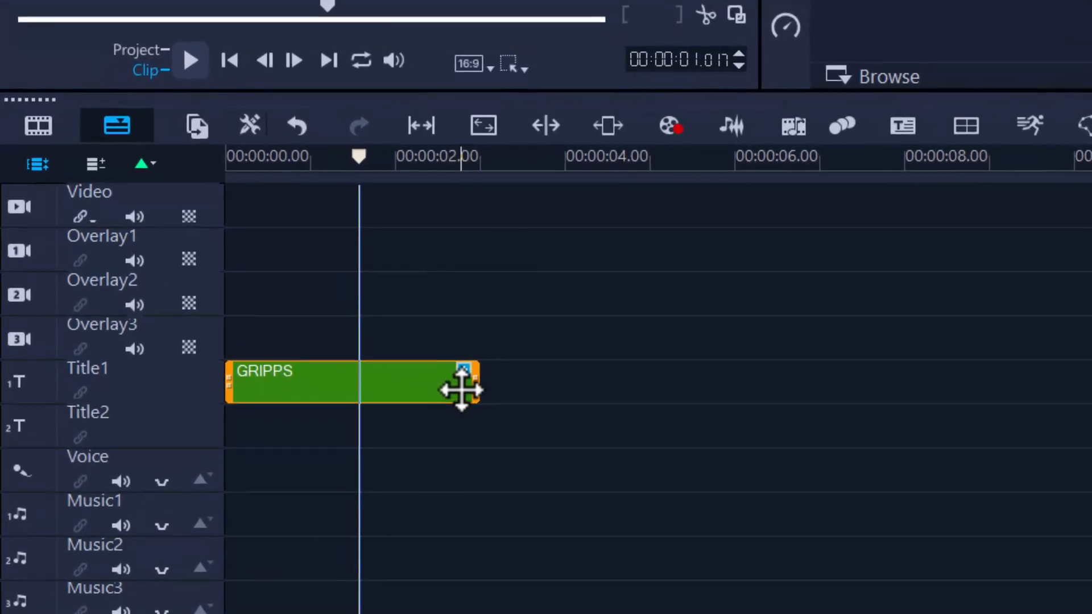
{"action": "left_click", "coordinate": [469, 373]}
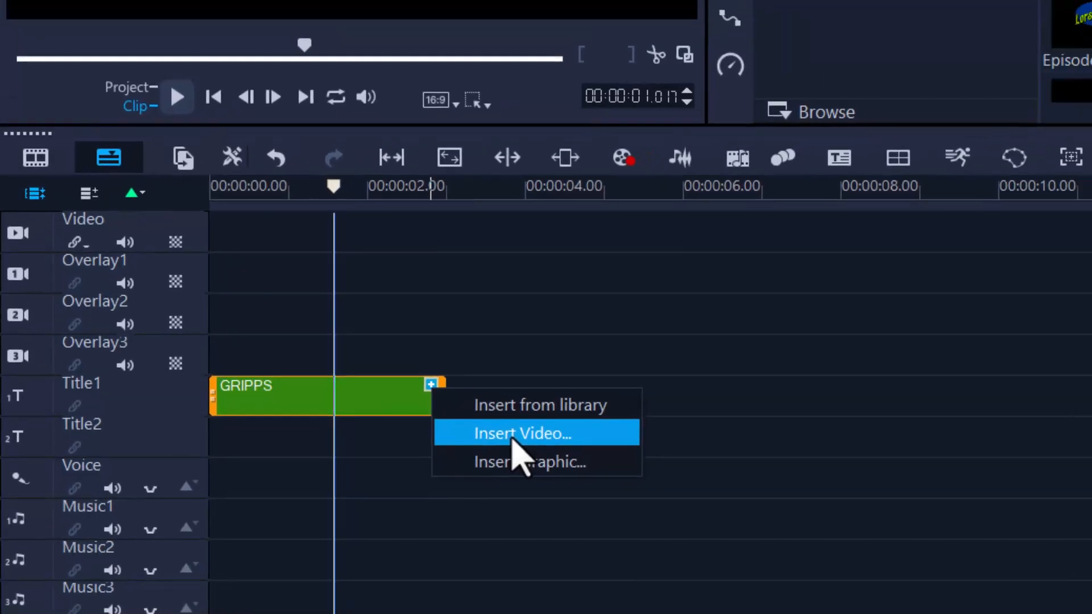
{"action": "left_click", "coordinate": [557, 431]}
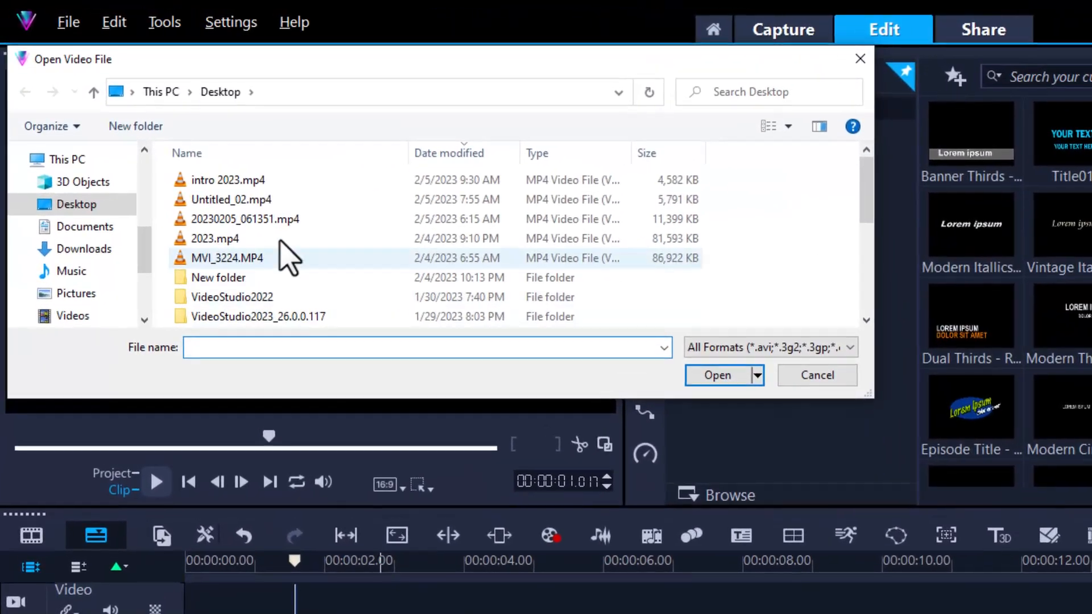
{"action": "double_click", "coordinate": [174, 139]}
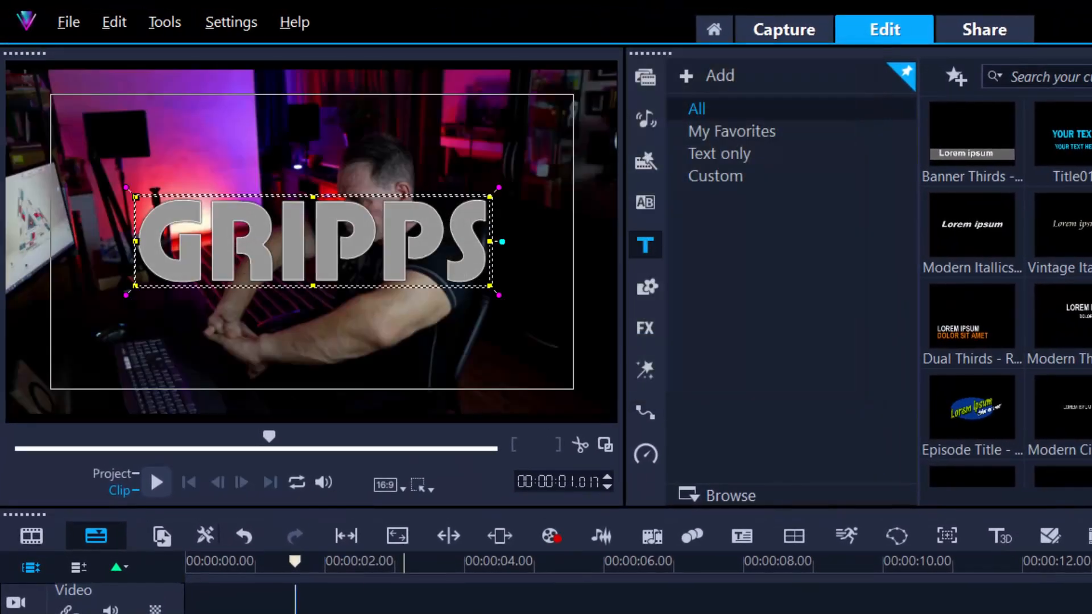
{"action": "left_click_drag", "start_coordinate": [305, 566], "coordinate": [215, 566]}
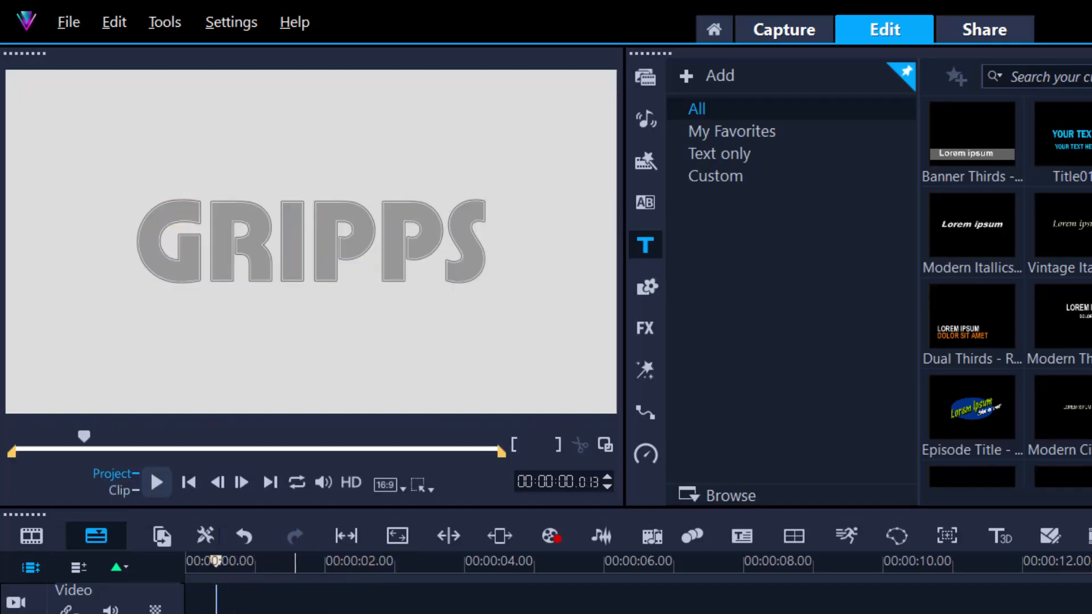
{"action": "key", "text": "space"}
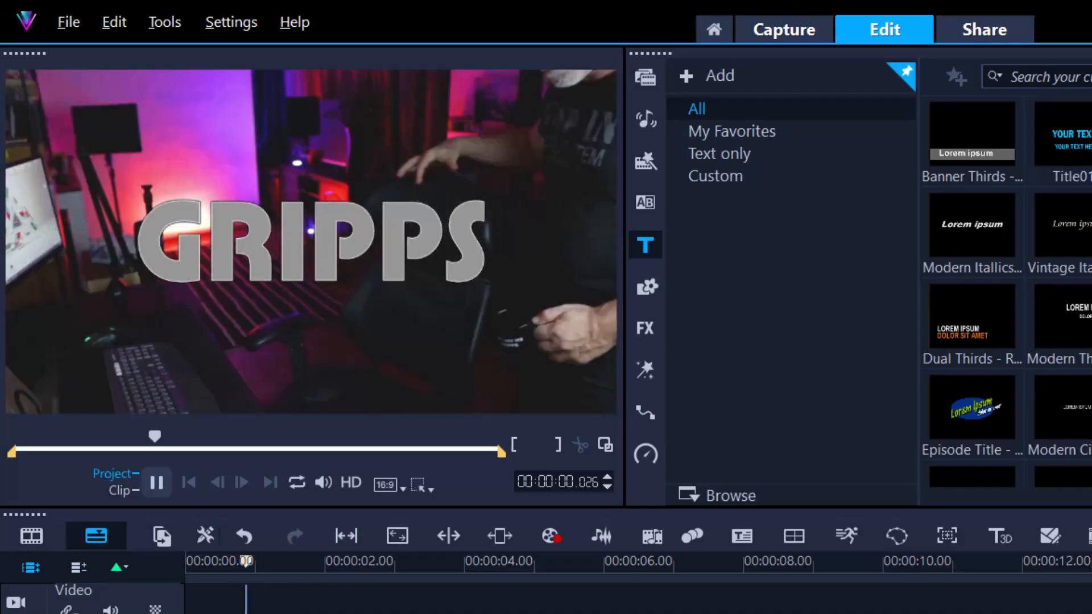
{"action": "key", "text": "space"}
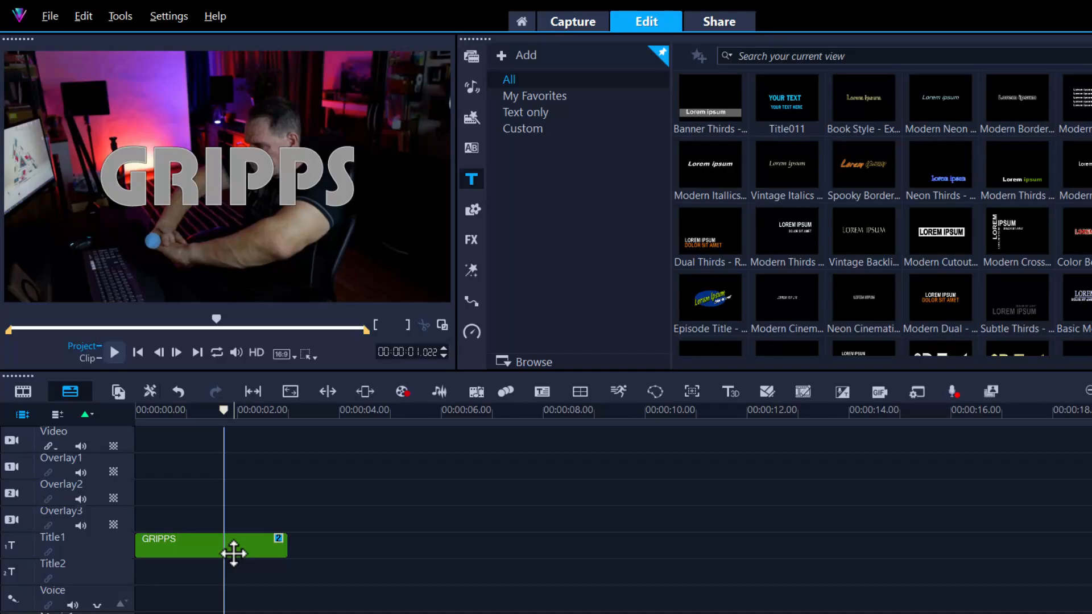
Add Arrow.png from the library to the GRIPPS title clip and play the project from the start
{"action": "left_click", "coordinate": [278, 546]}
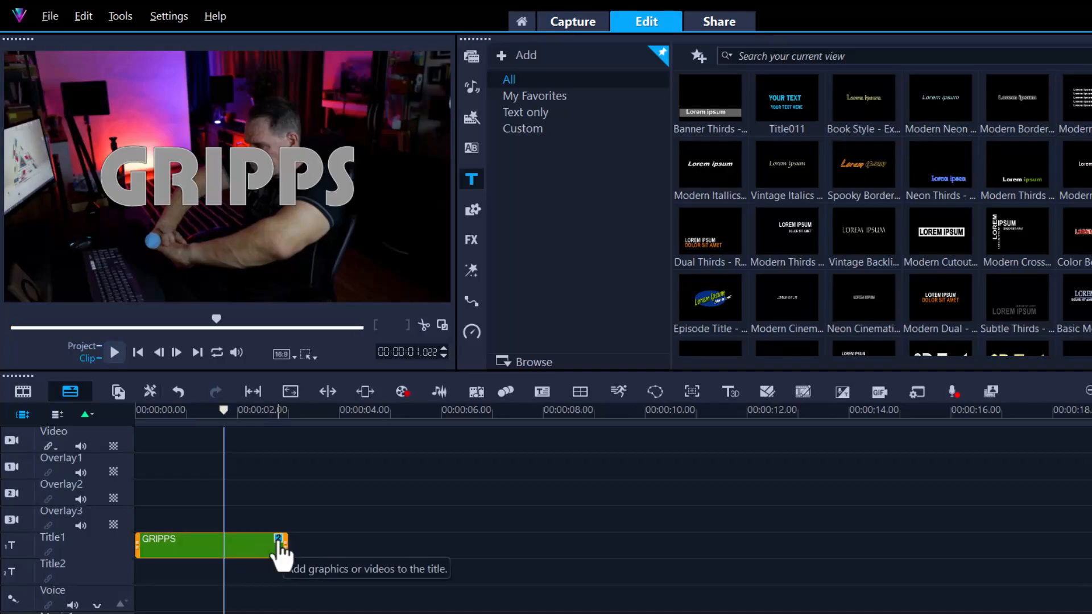
{"action": "left_click", "coordinate": [279, 540]}
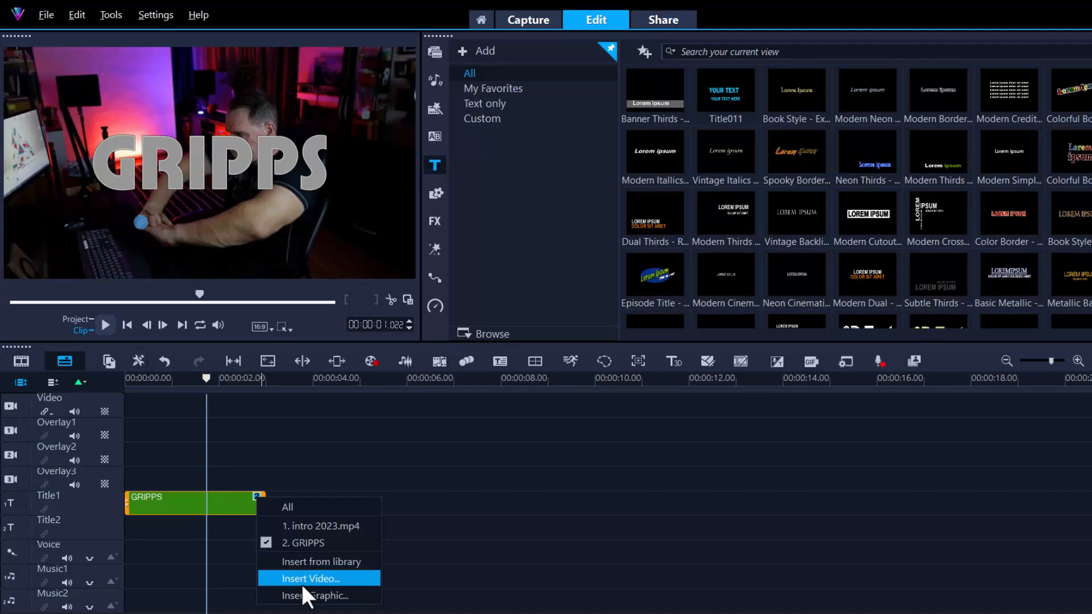
{"action": "left_click", "coordinate": [319, 562]}
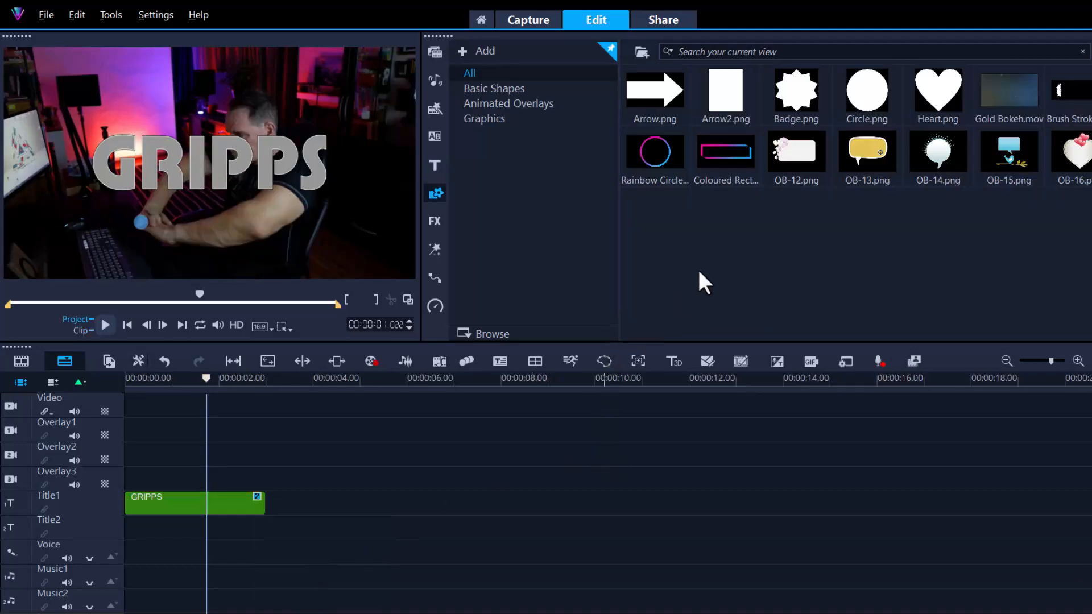
{"action": "left_click_drag", "start_coordinate": [654, 101], "coordinate": [286, 539]}
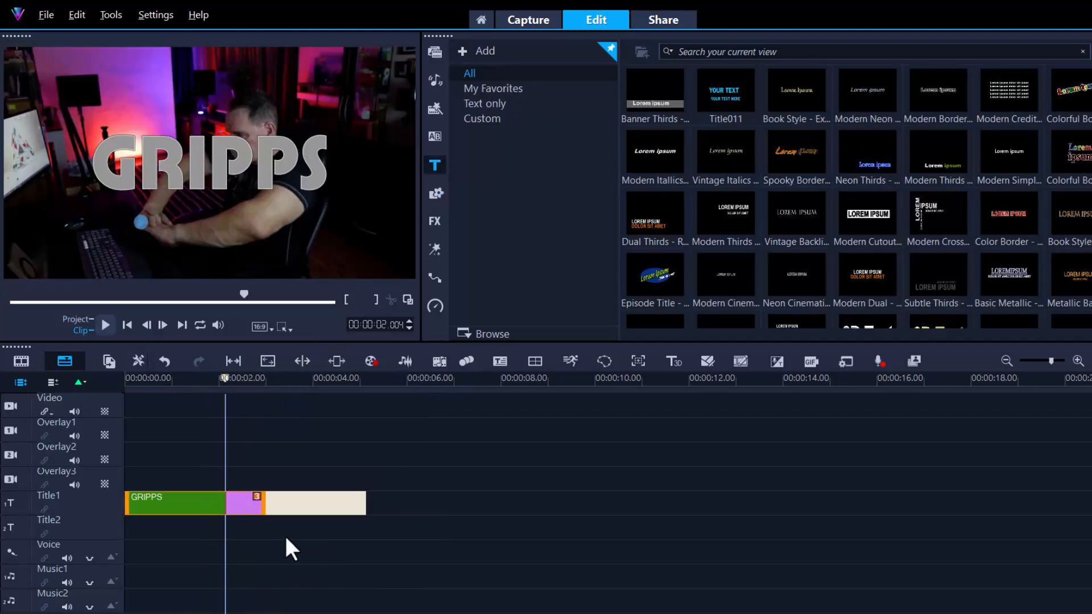
{"action": "left_click_drag", "start_coordinate": [227, 380], "coordinate": [123, 382]}
{"action": "key", "text": "space"}
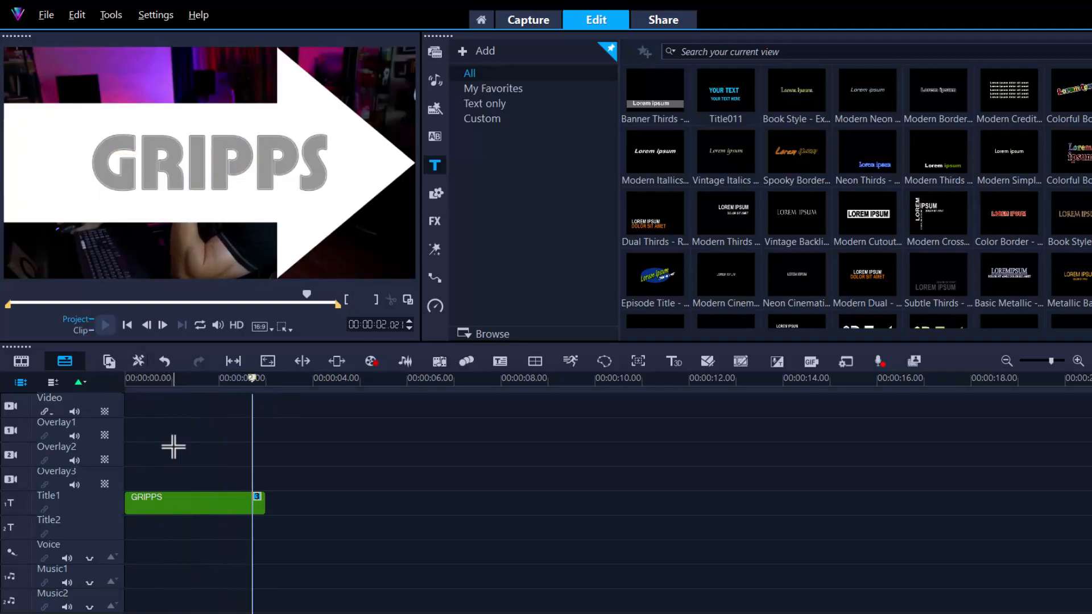
Select intro 2023.mp4 within the title clip, make it enter from the left and exit to the top, and play the clip
{"action": "left_click", "coordinate": [206, 508]}
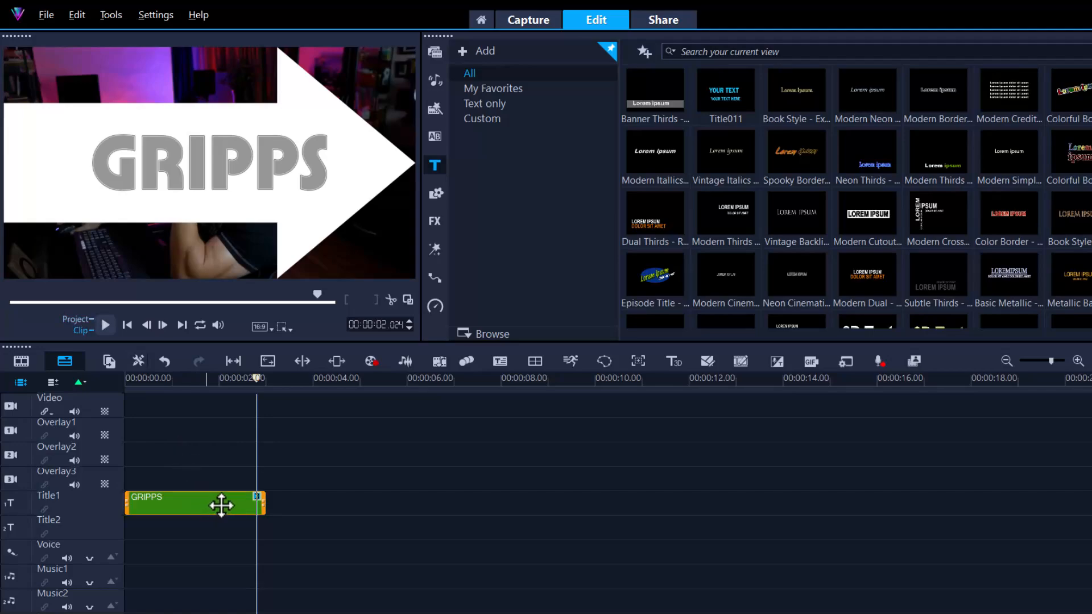
{"action": "left_click", "coordinate": [256, 497]}
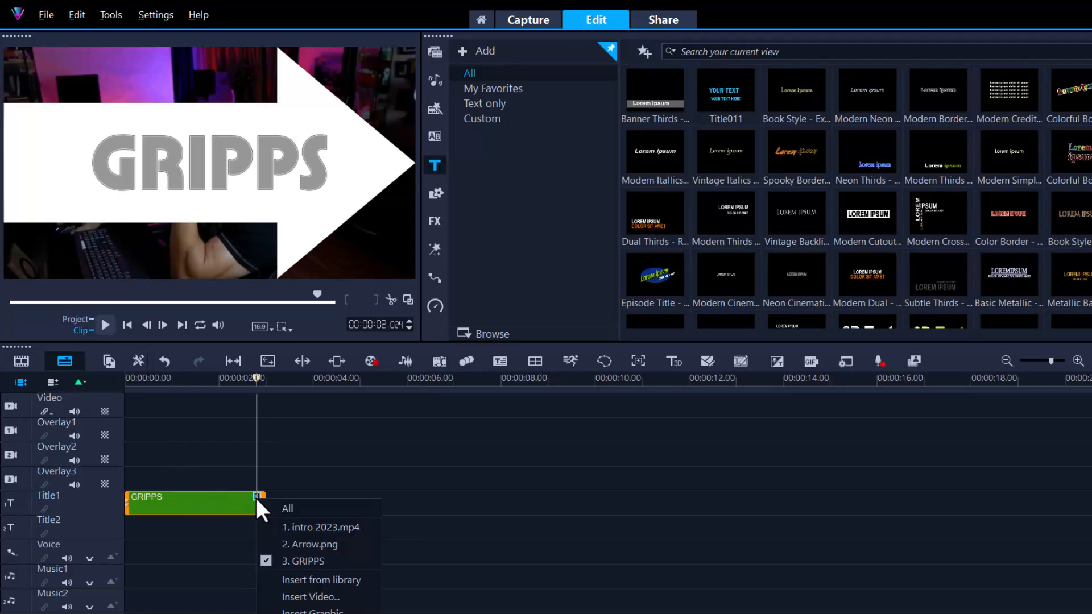
{"action": "left_click", "coordinate": [307, 526]}
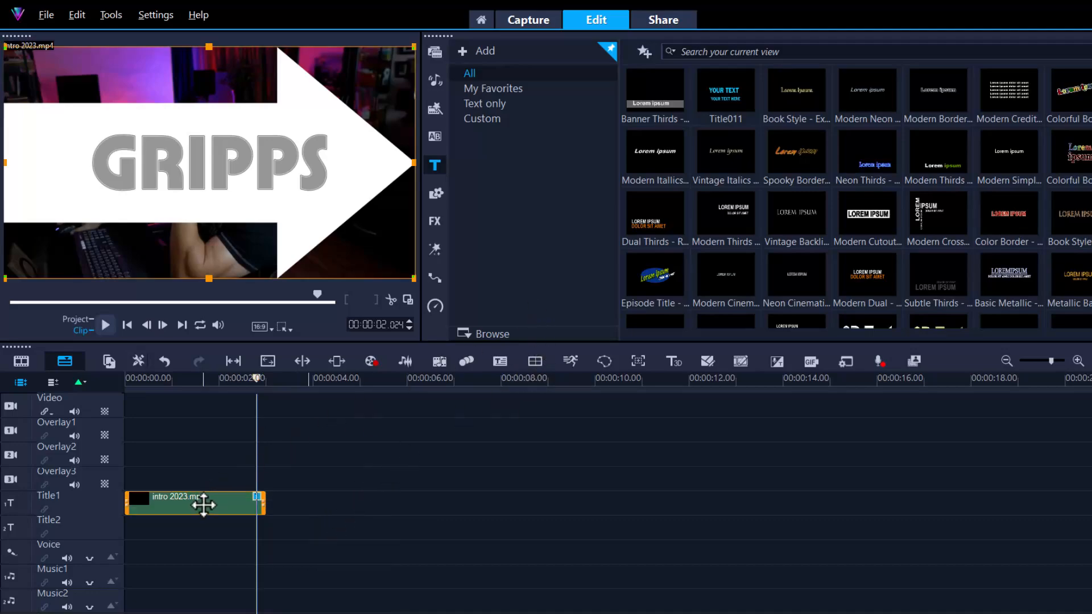
{"action": "double_click", "coordinate": [227, 497]}
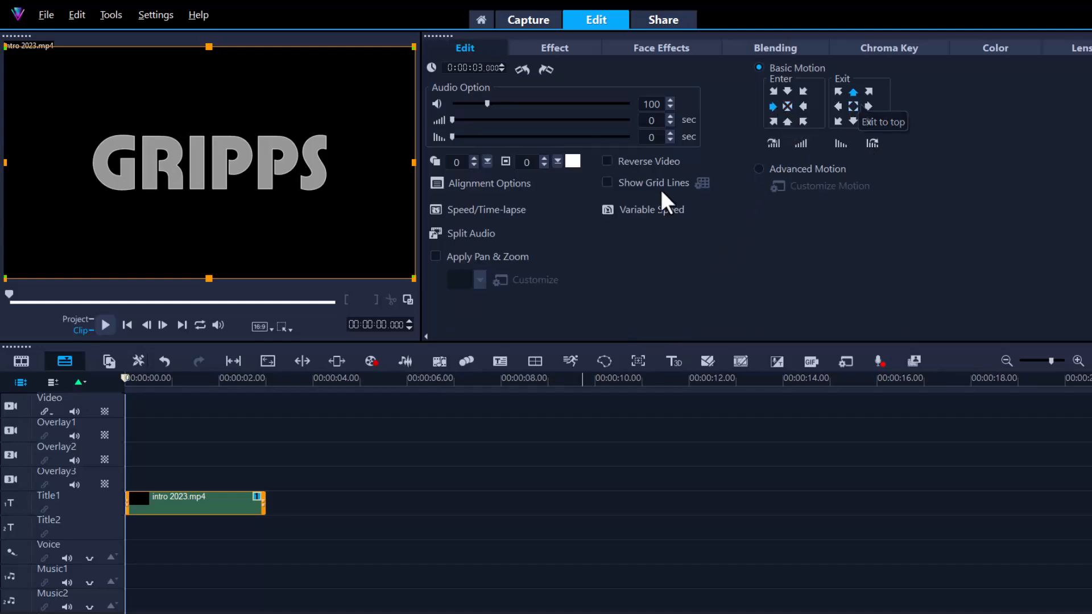
{"action": "left_click", "coordinate": [104, 327]}
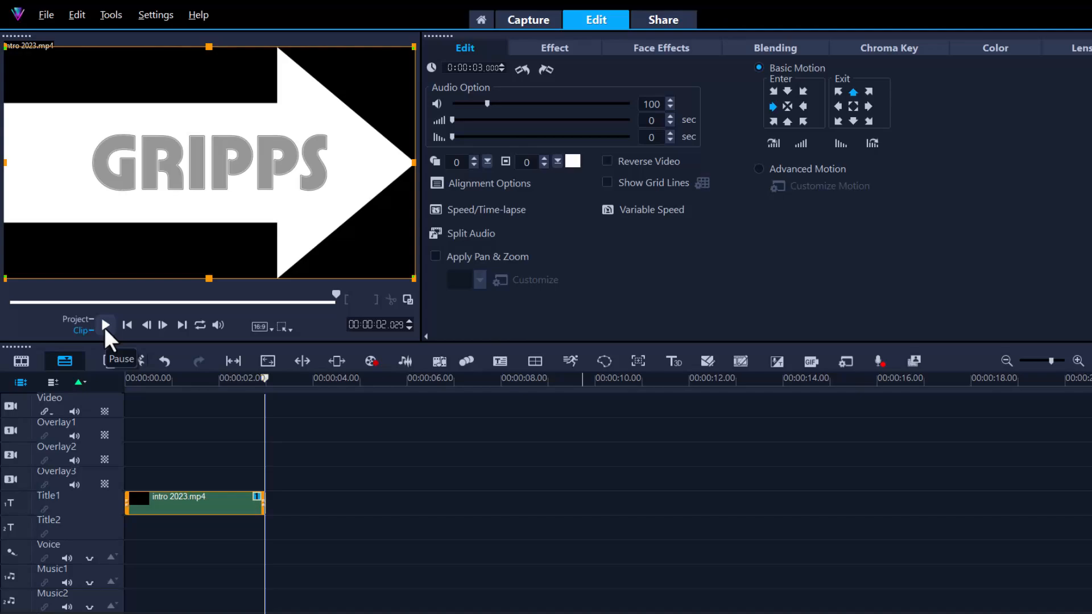
Select the GRIPPS text within the grouped clip, apply the fifth Fly preset as its exit motion and play the clip
{"action": "left_click", "coordinate": [184, 504]}
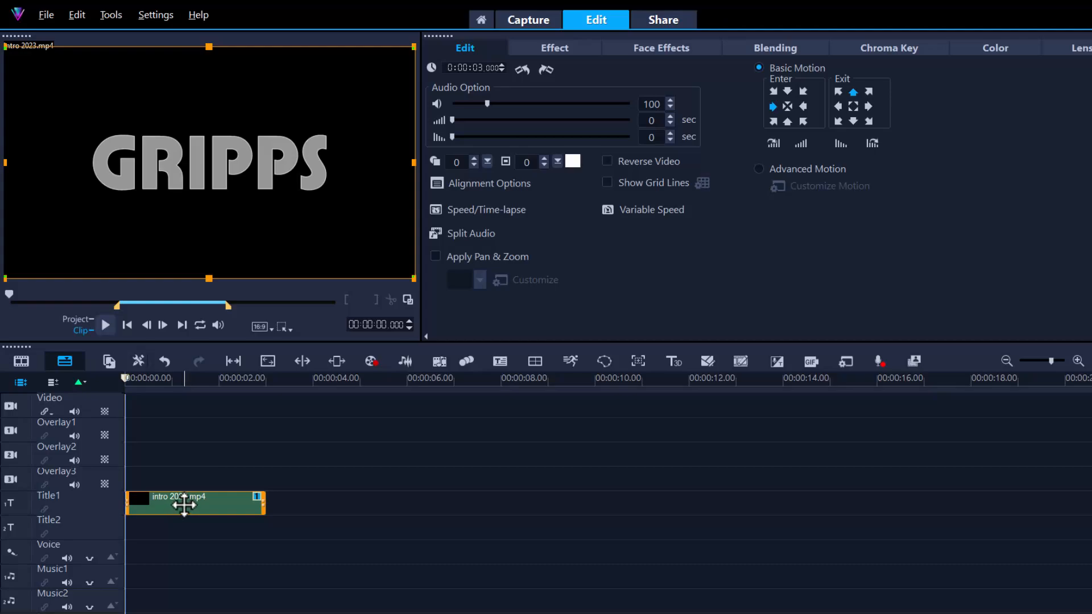
{"action": "left_click", "coordinate": [256, 497]}
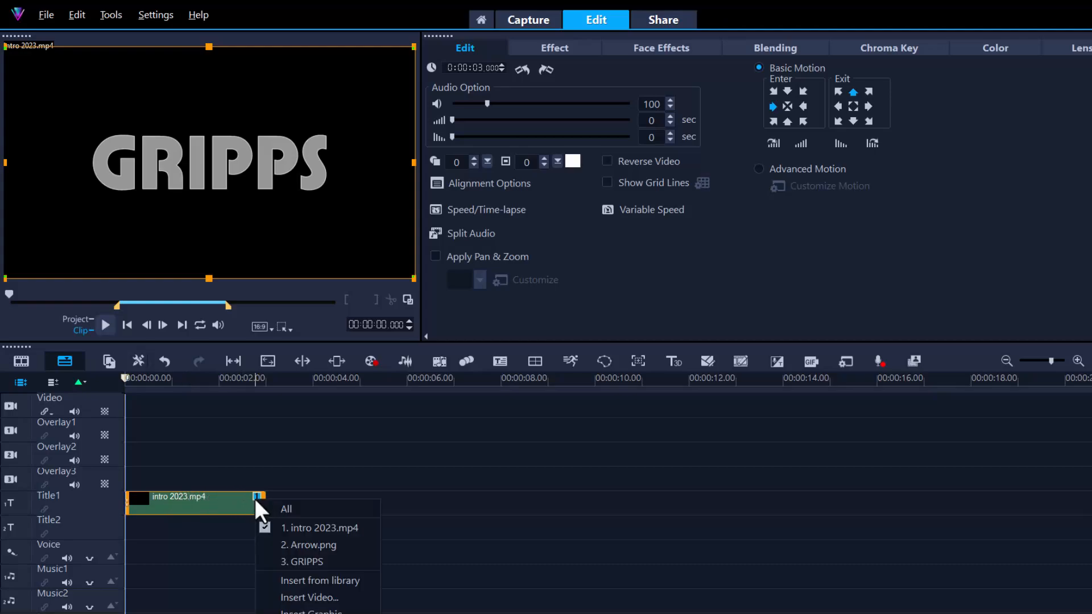
{"action": "left_click", "coordinate": [312, 562]}
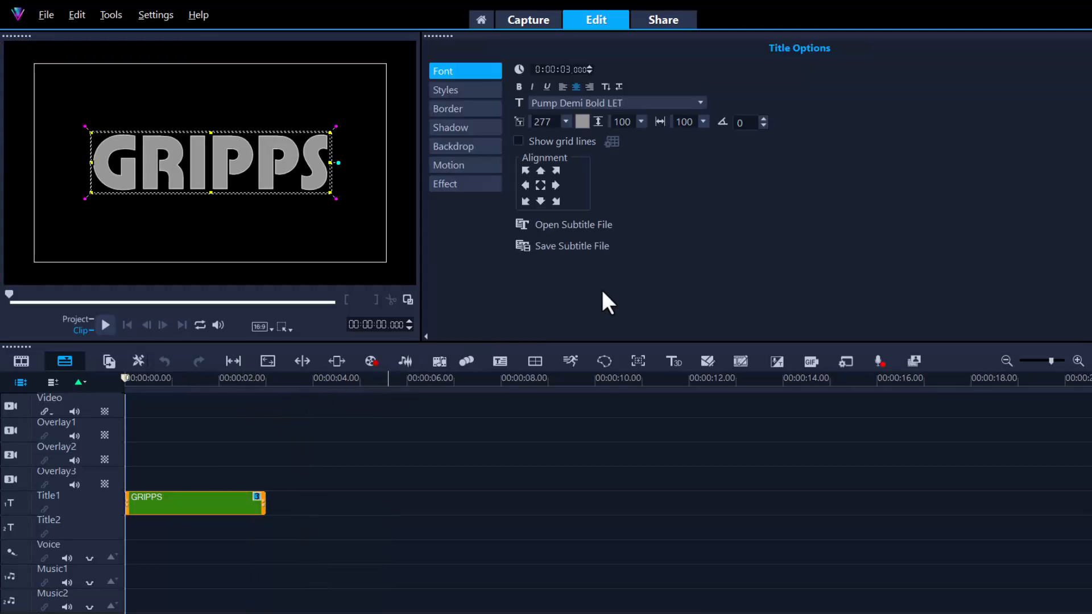
{"action": "left_click", "coordinate": [466, 166]}
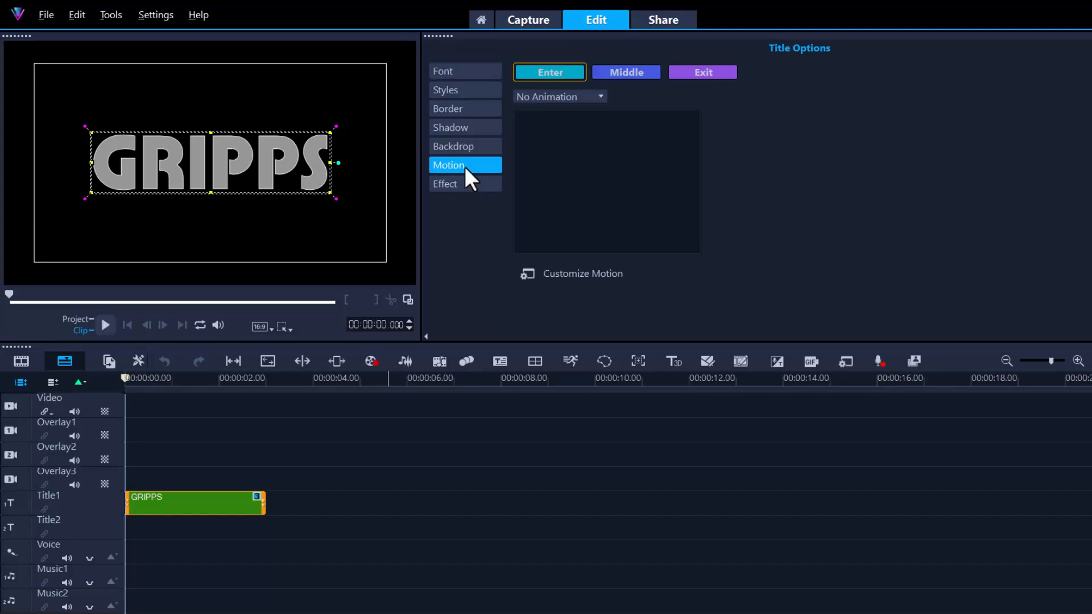
{"action": "left_click", "coordinate": [591, 100]}
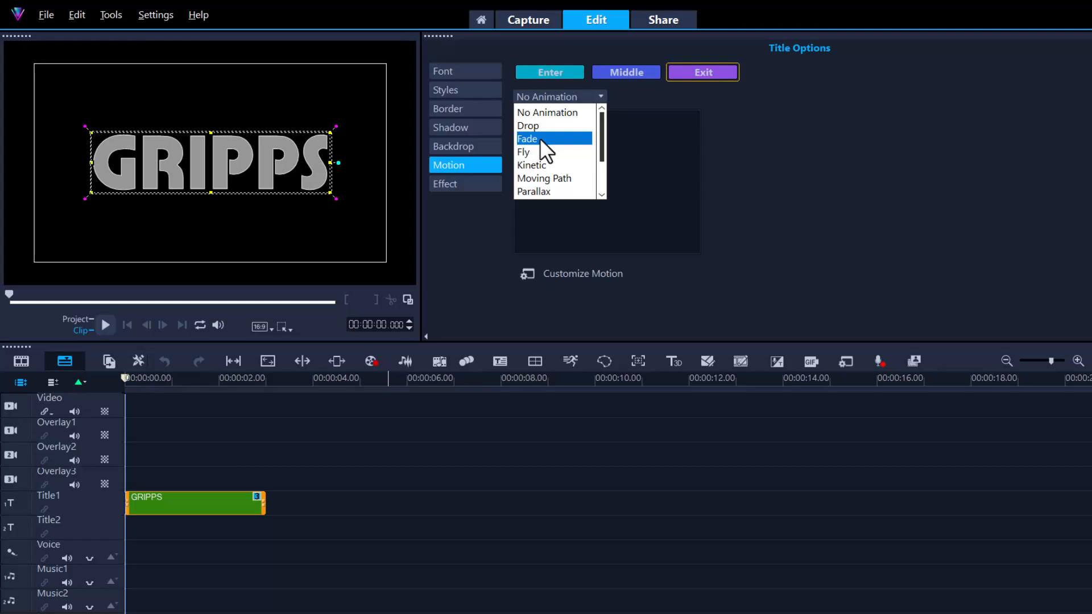
{"action": "left_click", "coordinate": [534, 152]}
{"action": "left_click", "coordinate": [597, 185]}
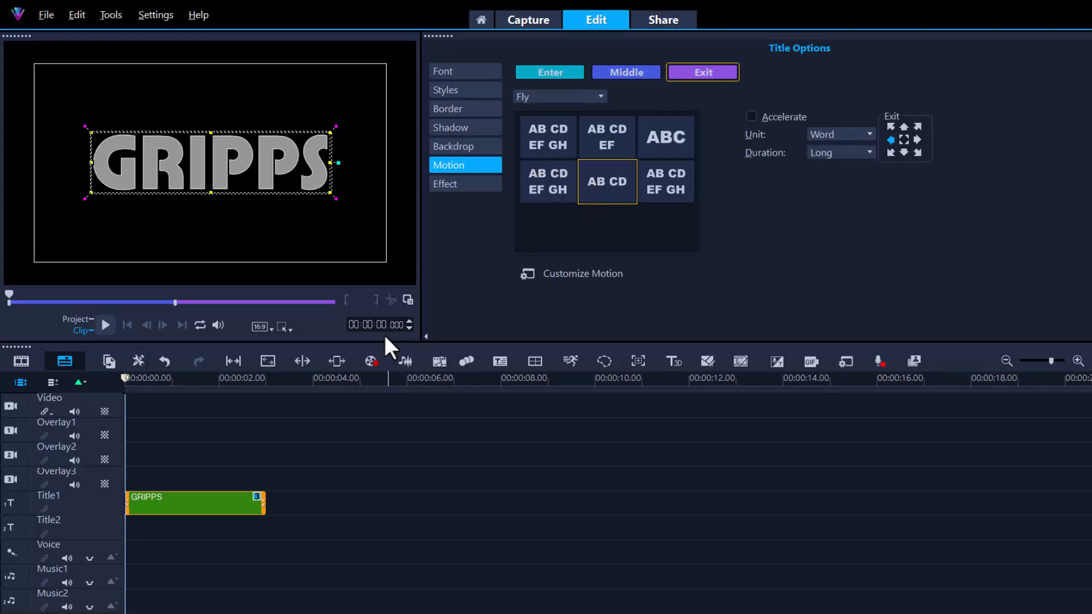
{"action": "left_click", "coordinate": [103, 324]}
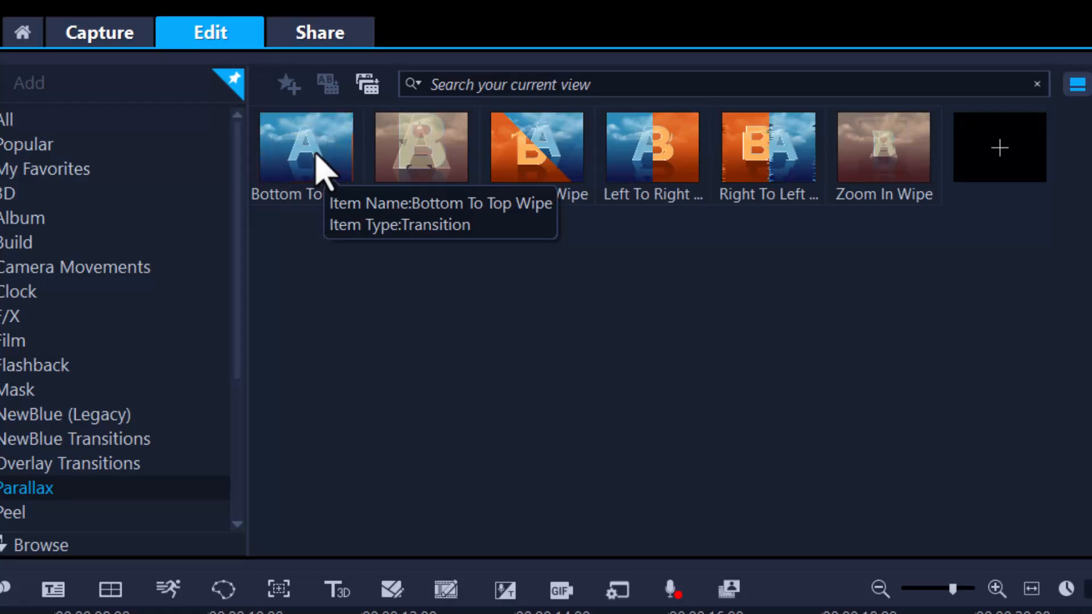
Place the Parallax Bottom To Top Wipe transition between the modern-city-skyline and retrofuturism clips and scrub through the timeline
{"action": "left_click", "coordinate": [314, 146]}
{"action": "left_click_drag", "start_coordinate": [677, 68], "coordinate": [41, 571]}
{"action": "left_click_drag", "start_coordinate": [462, 414], "coordinate": [283, 426]}
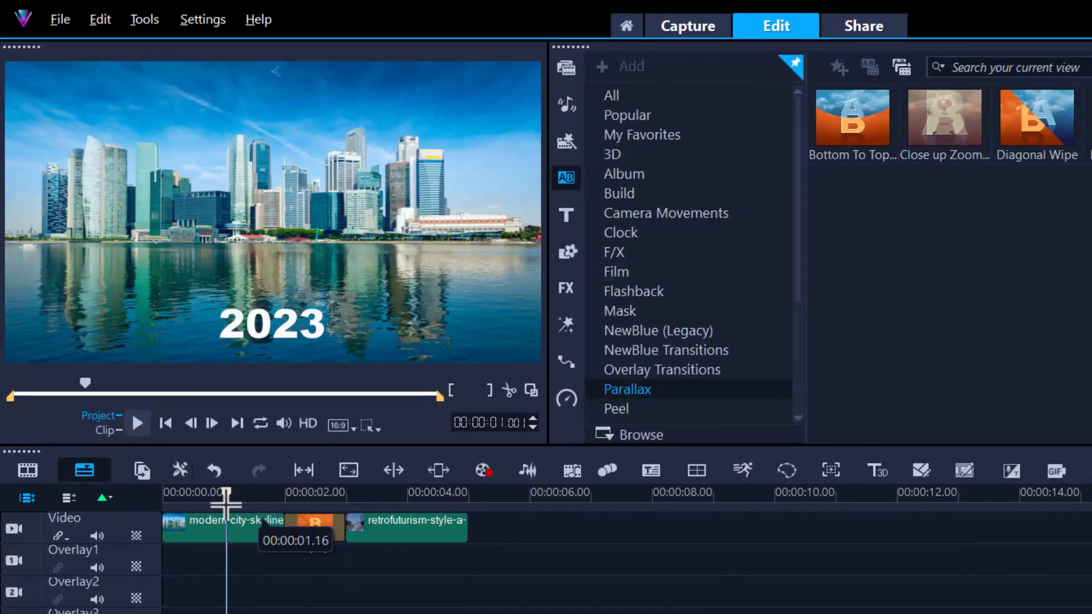
{"action": "mouse_move", "coordinate": [226, 503]}
{"action": "left_mouse_down"}
{"action": "mouse_move", "coordinate": [216, 503]}
{"action": "mouse_move", "coordinate": [390, 501]}
{"action": "mouse_move", "coordinate": [253, 503]}
{"action": "mouse_move", "coordinate": [232, 513]}
{"action": "left_mouse_up"}
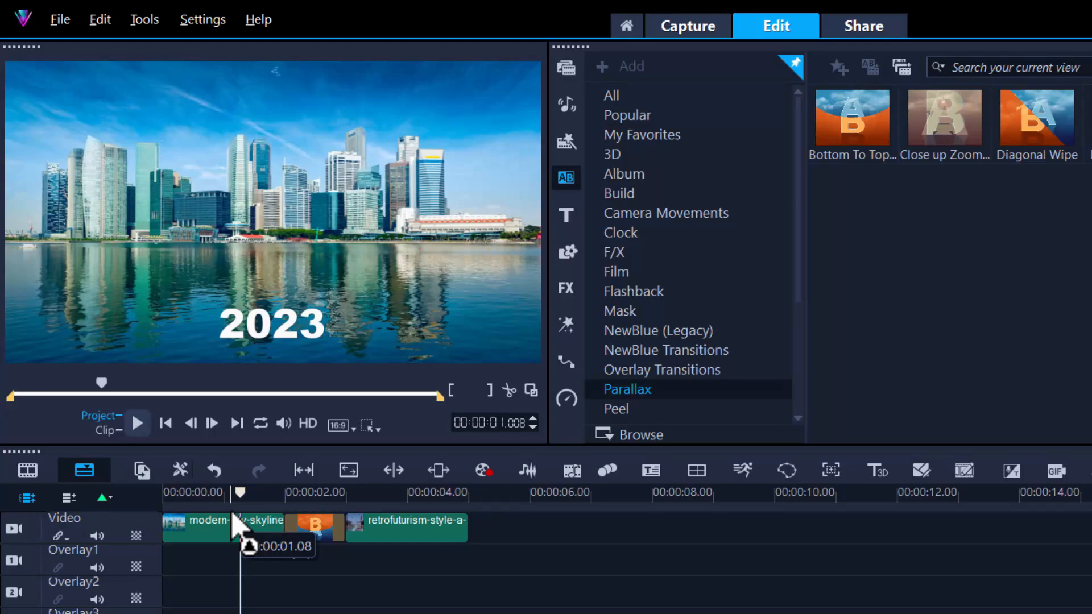
Open the customization settings of the Bottom To Top Wipe transition and clear all its layers
{"action": "left_click", "coordinate": [312, 532]}
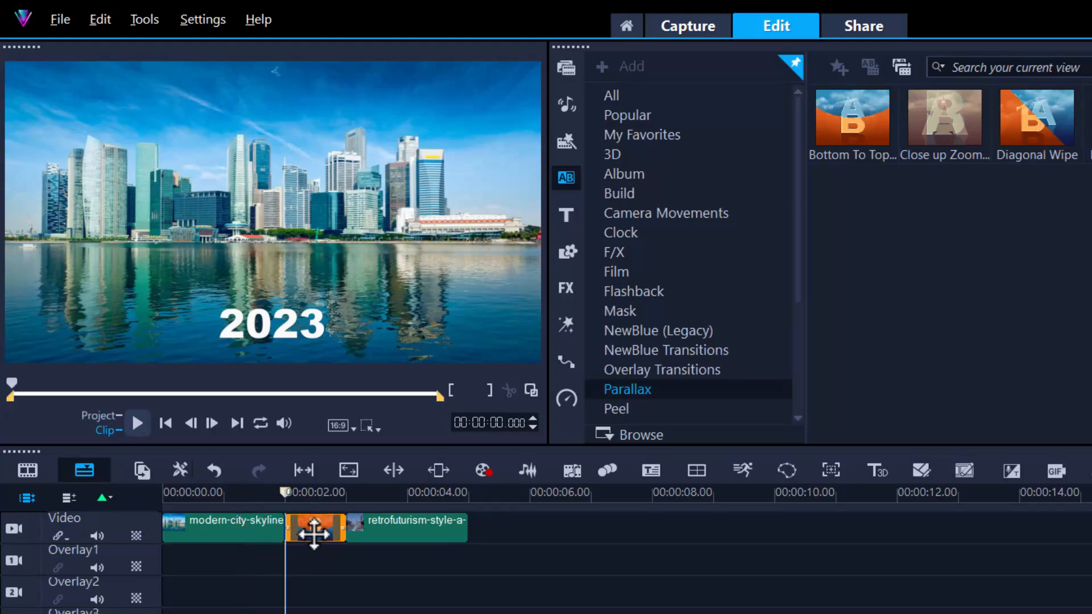
{"action": "double_click", "coordinate": [312, 531]}
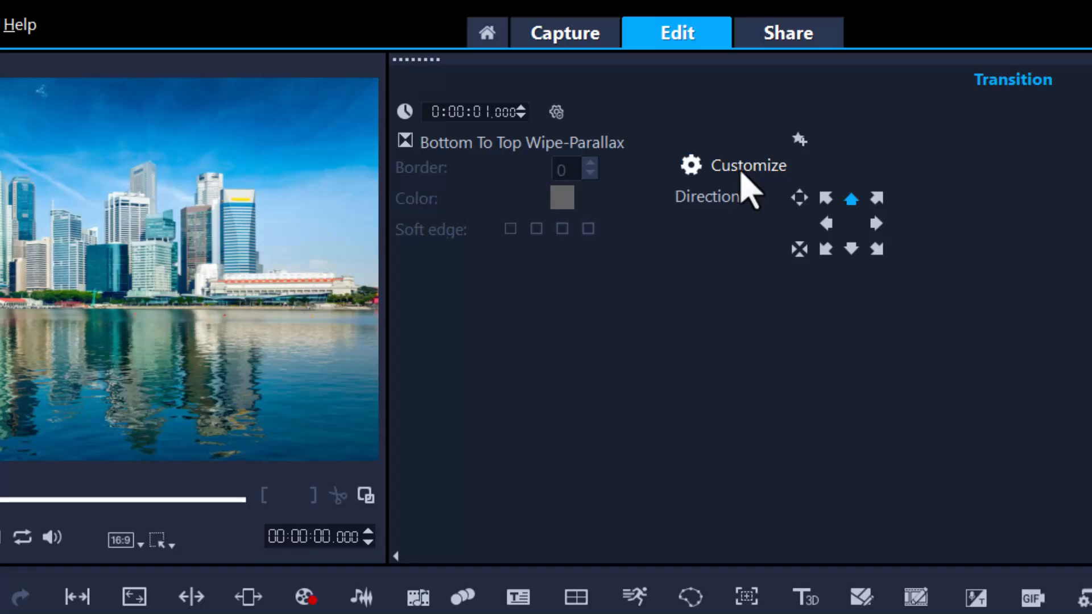
{"action": "left_click", "coordinate": [742, 168]}
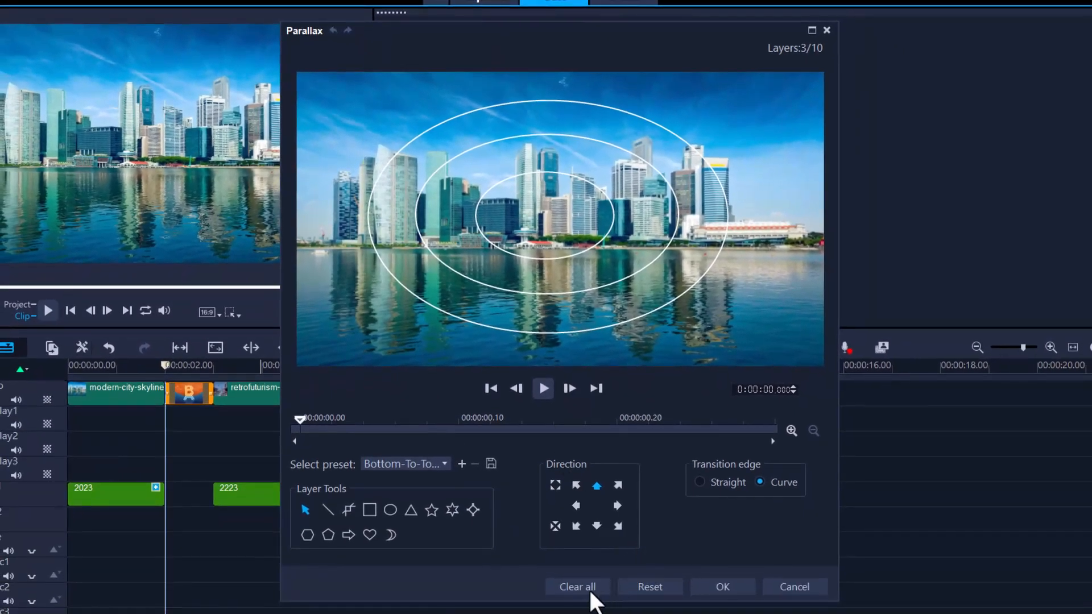
{"action": "left_click", "coordinate": [580, 589]}
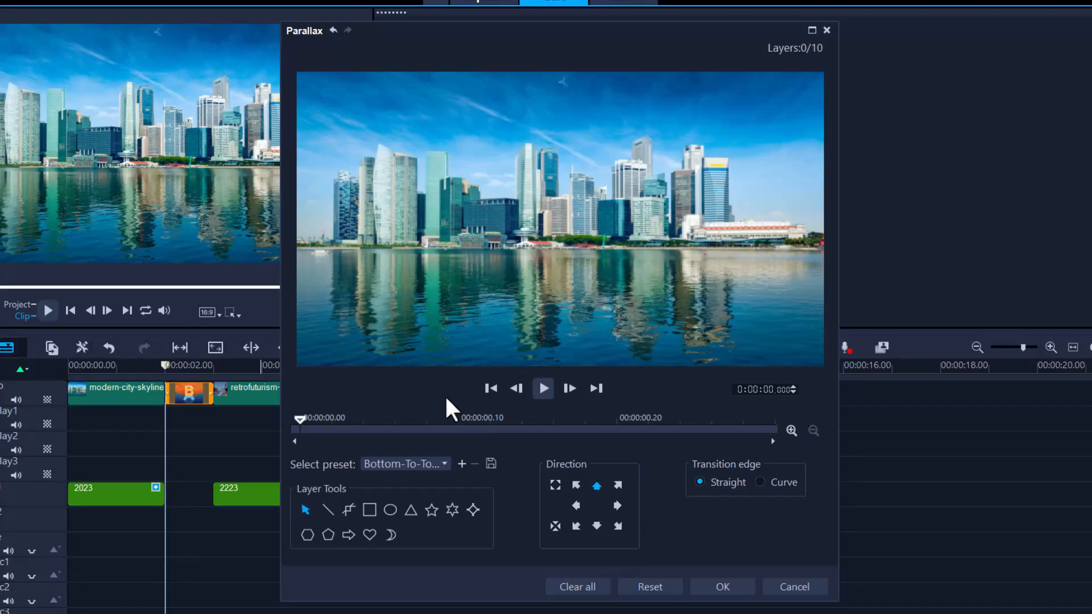
Draw a diagonal line layer from the frame's lower-left to upper-right corner, set the direction to right and apply the Parallax settings
{"action": "left_click", "coordinate": [328, 510]}
{"action": "left_click_drag", "start_coordinate": [311, 356], "coordinate": [758, 116]}
{"action": "left_click", "coordinate": [803, 81]}
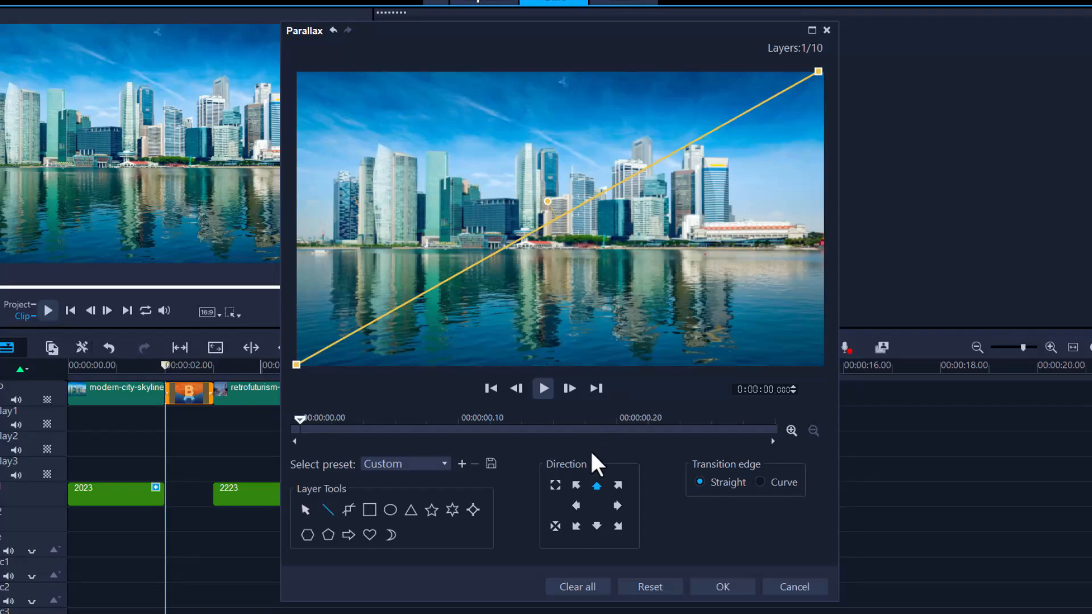
{"action": "left_click", "coordinate": [617, 506]}
{"action": "left_click", "coordinate": [714, 592]}
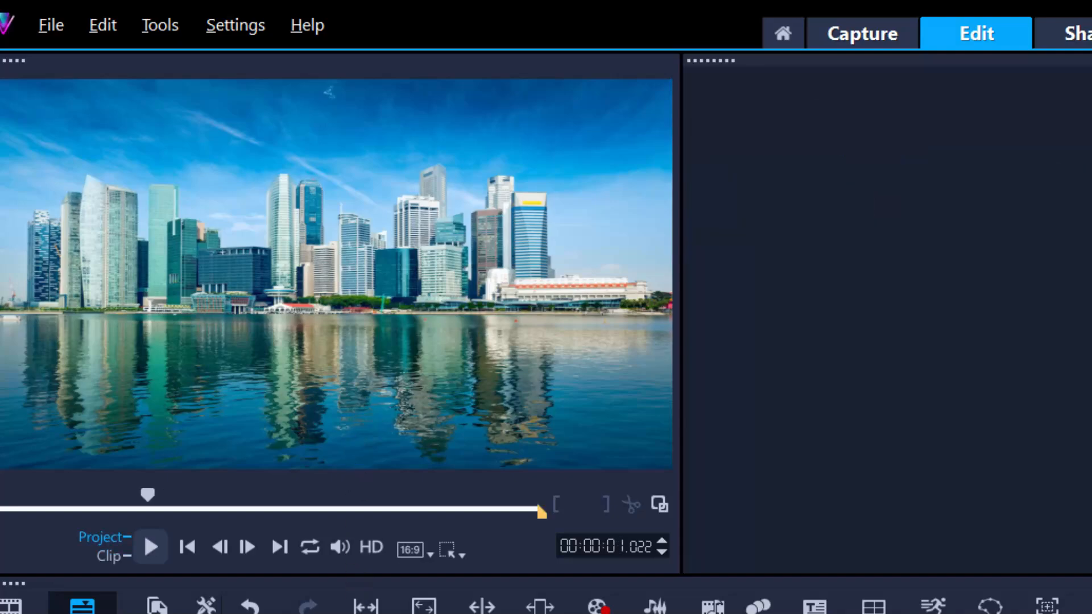
Play the project and scrub through the customized Parallax transition between the modern-city-skyline and retrofuturism clips
{"action": "key", "text": "space"}
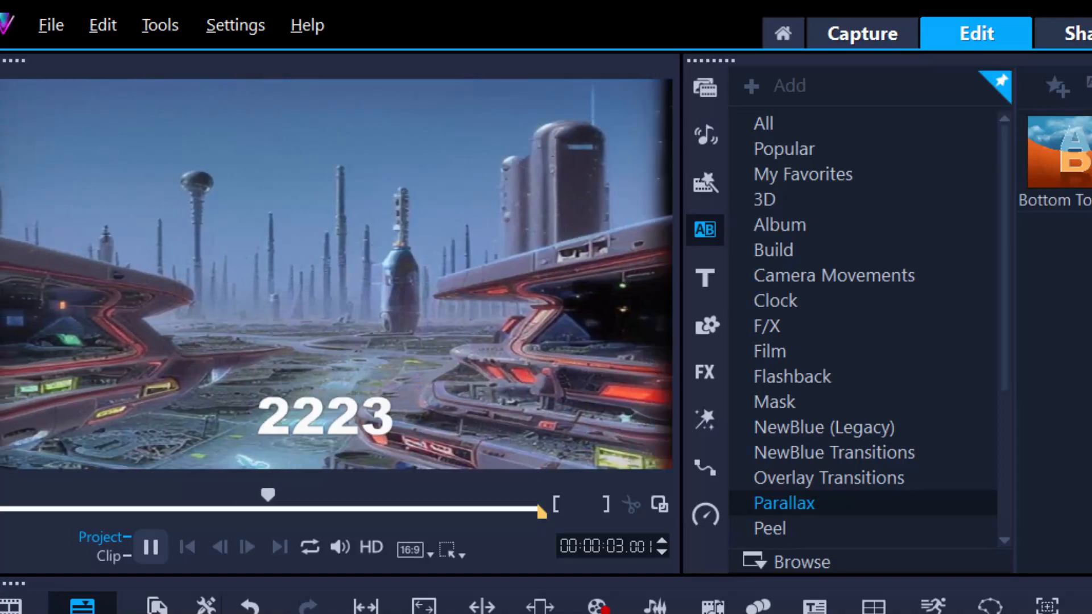
{"action": "key", "text": "space"}
{"action": "left_click_drag", "start_coordinate": [292, 494], "coordinate": [215, 495]}
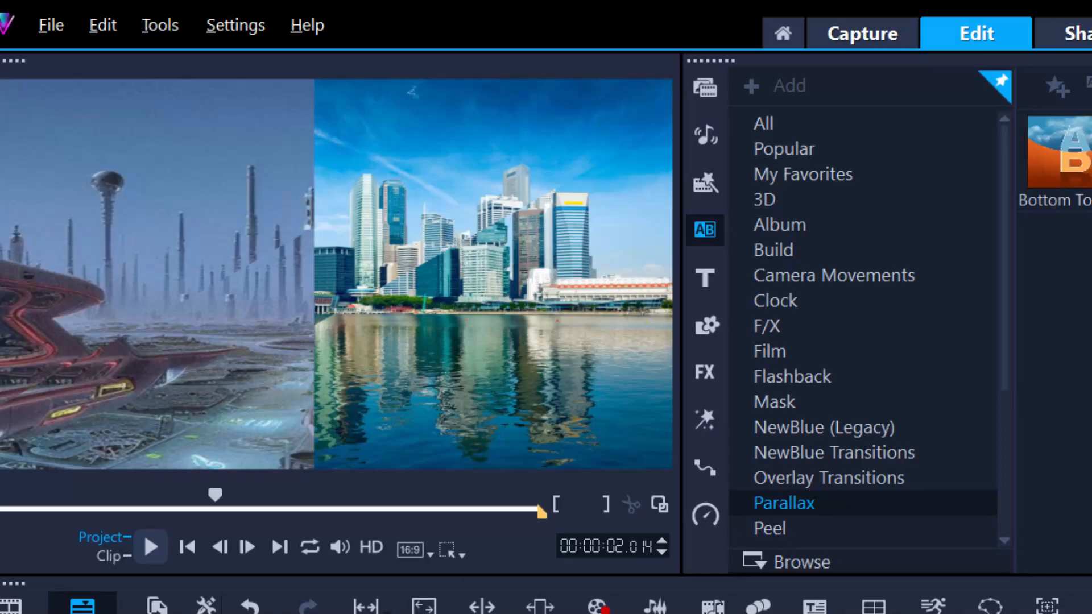
{"action": "mouse_move", "coordinate": [215, 495]}
{"action": "left_mouse_down"}
{"action": "mouse_move", "coordinate": [153, 495]}
{"action": "mouse_move", "coordinate": [325, 495]}
{"action": "left_mouse_up"}
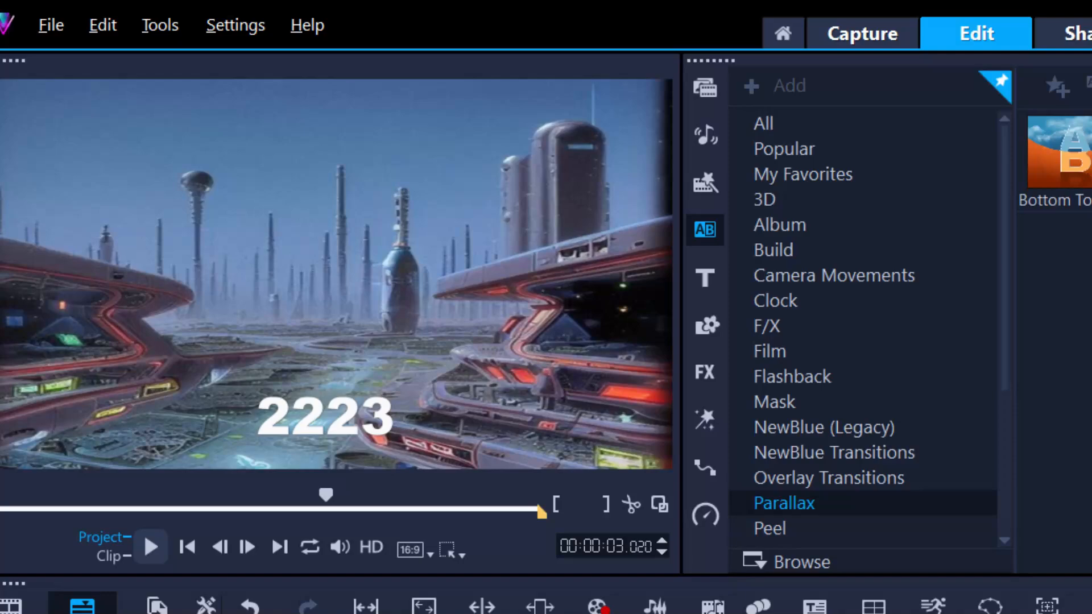
{"action": "left_click_drag", "start_coordinate": [325, 495], "coordinate": [348, 494]}
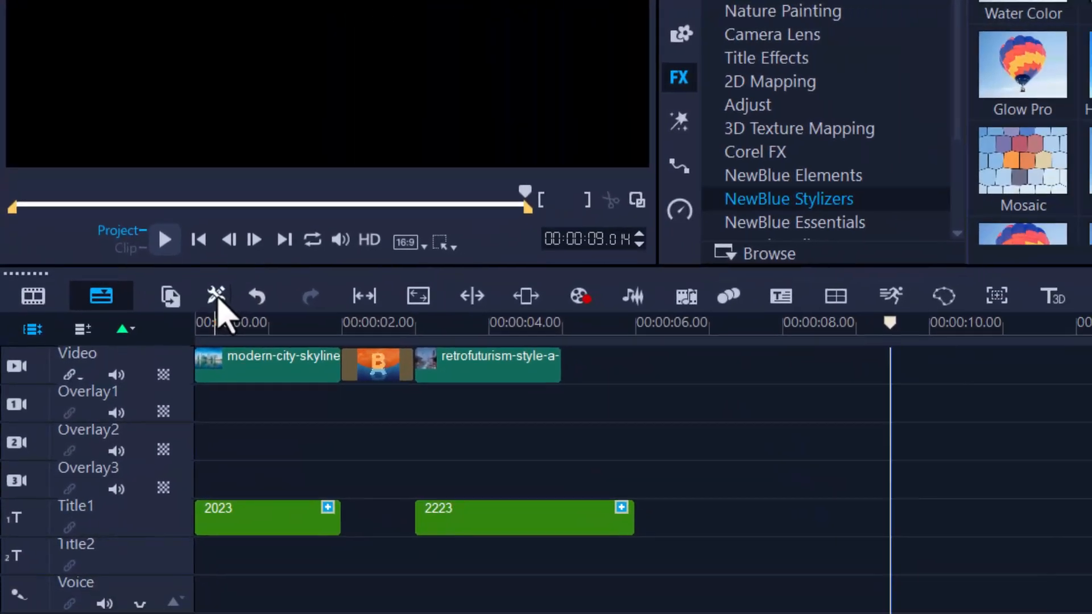
Open the timeline toolbar's customization list to review which tools are enabled
{"action": "left_click", "coordinate": [245, 336]}
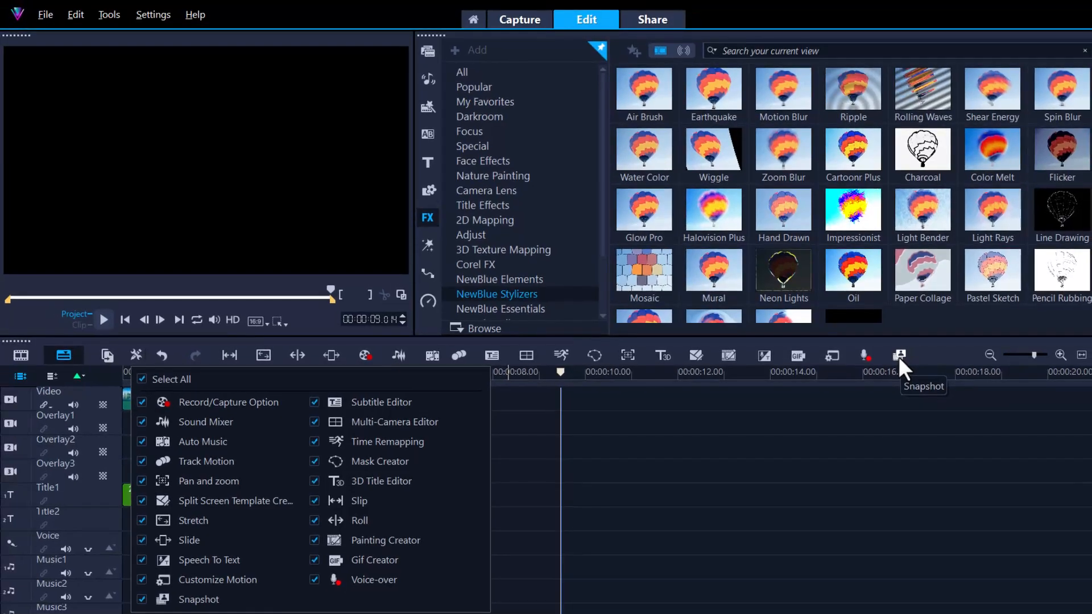
{"action": "left_click", "coordinate": [86, 15]}
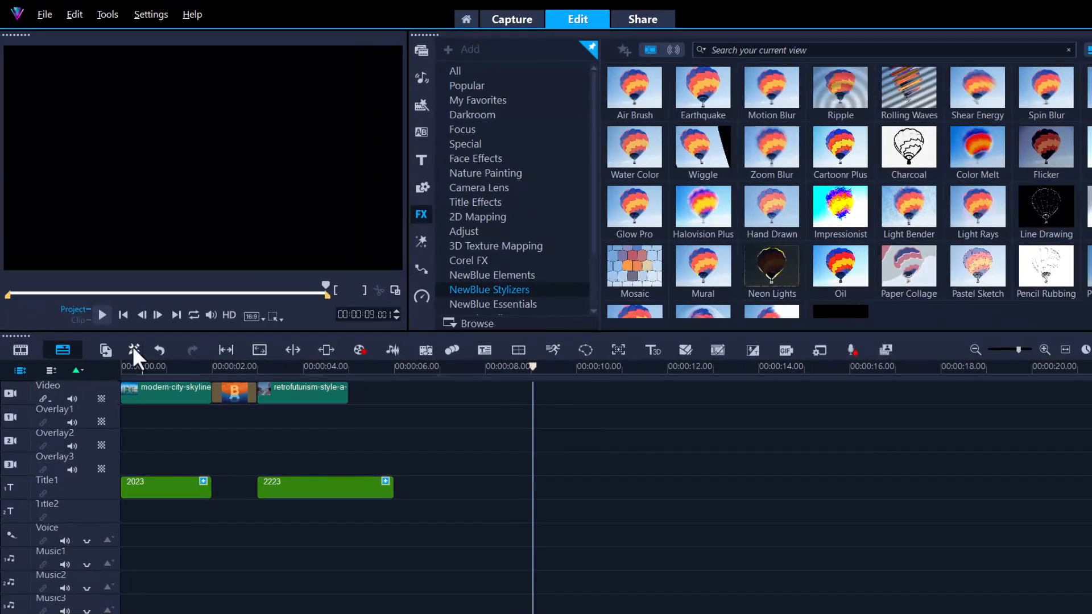
{"action": "left_click", "coordinate": [133, 349]}
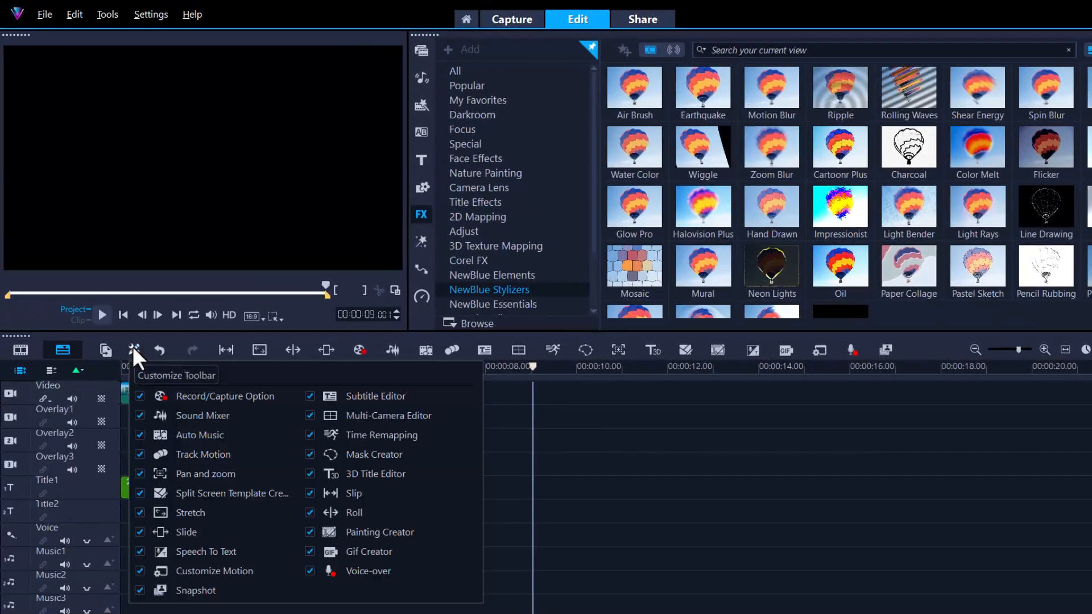